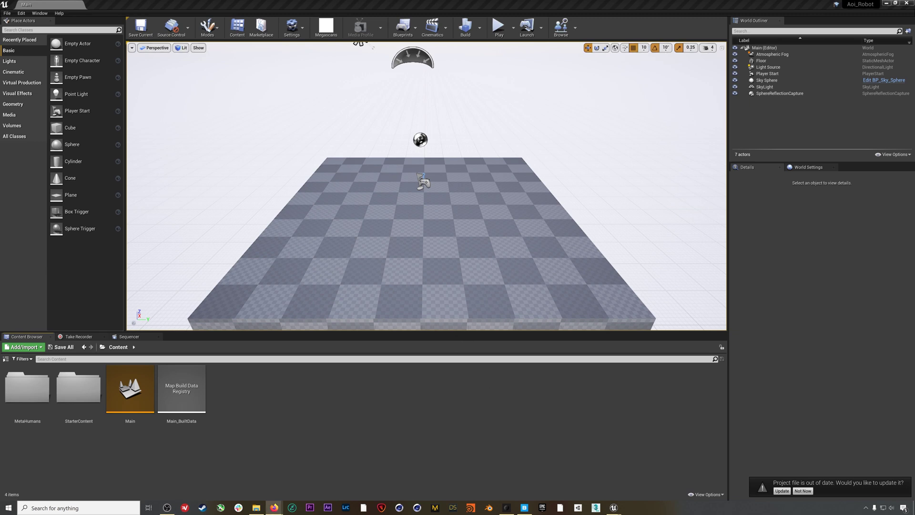
Open the AnimGraph of Face_AnimBP from the MetaHumans/Common/Face folder, with its editor docked beside the Main level tab
left_click(358, 419)
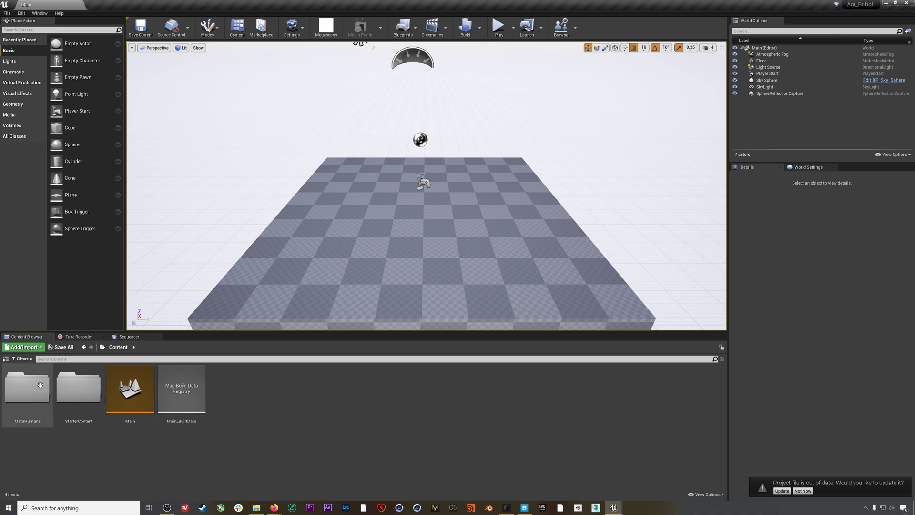
double_click(10, 382)
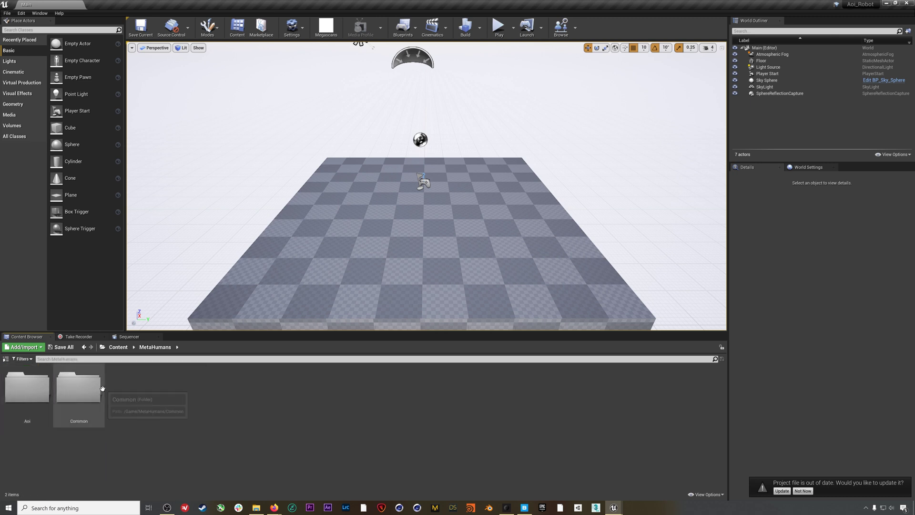
double_click(79, 388)
double_click(143, 394)
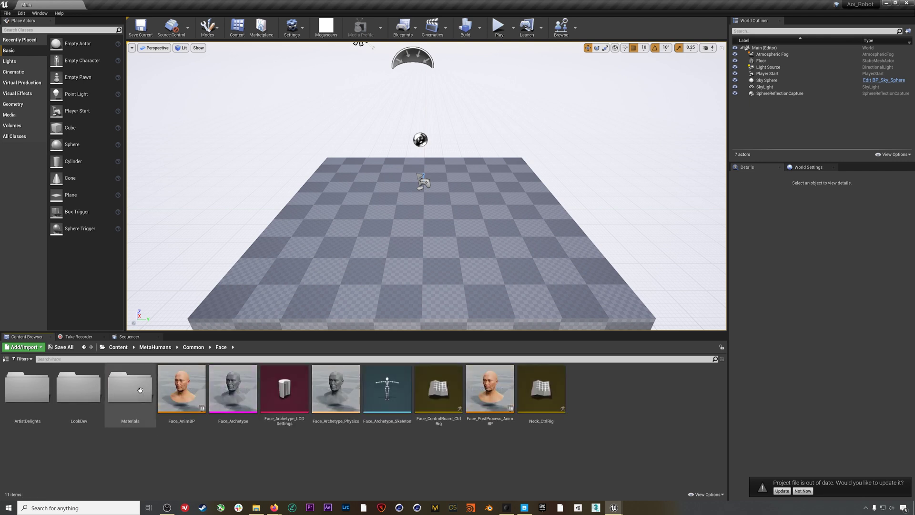
double_click(182, 383)
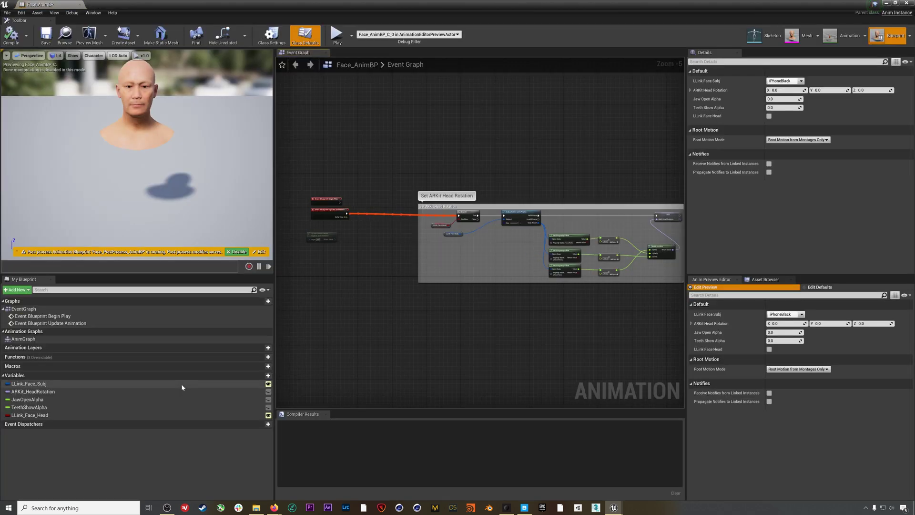
left_click_drag(41, 5, 107, 8)
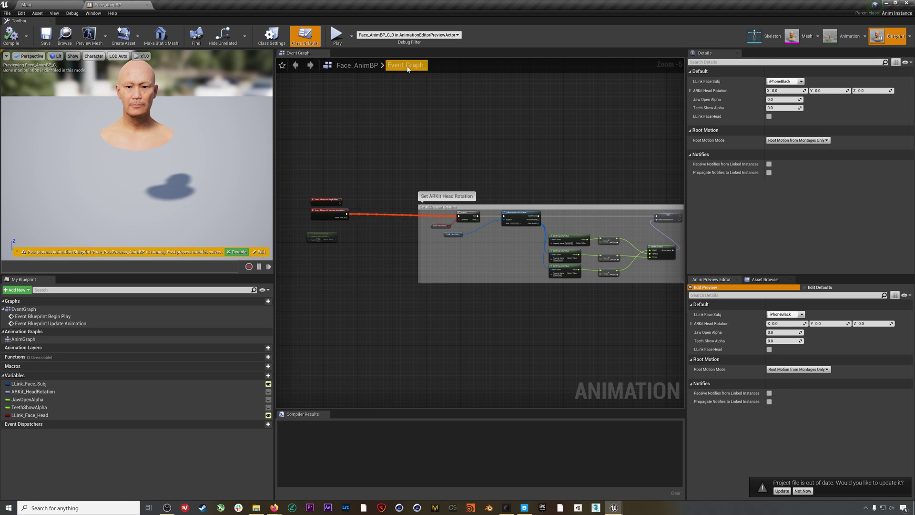
double_click(102, 339)
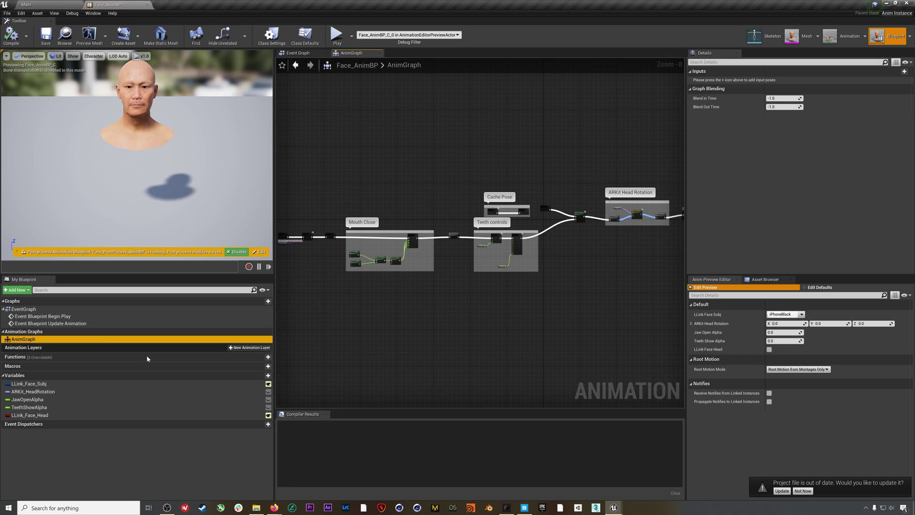
left_click(135, 109)
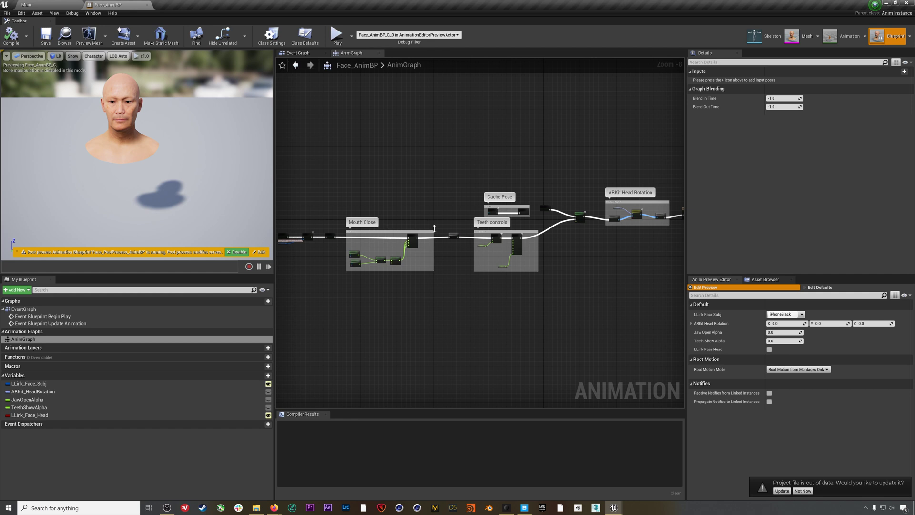
Open the face skeleton and set the pelvis bone's scale to 0.1 on X, Y and Z
left_click(771, 36)
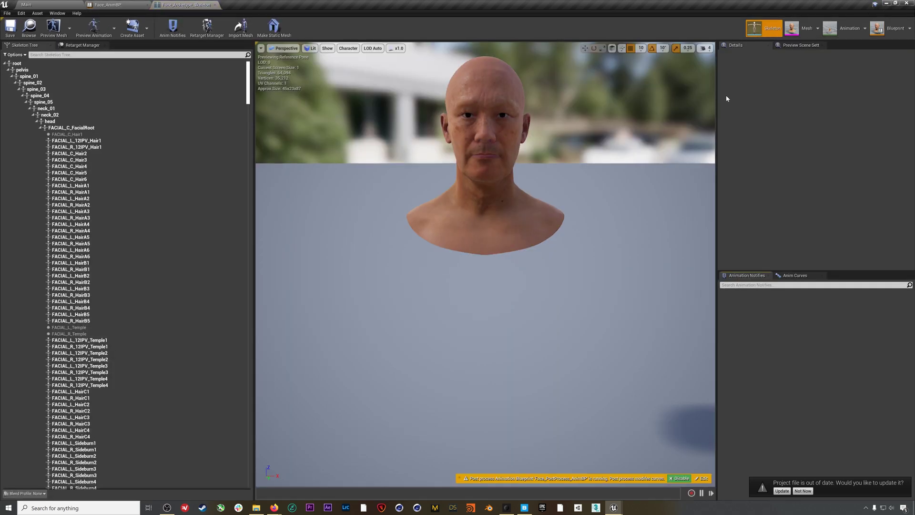
left_click(52, 70)
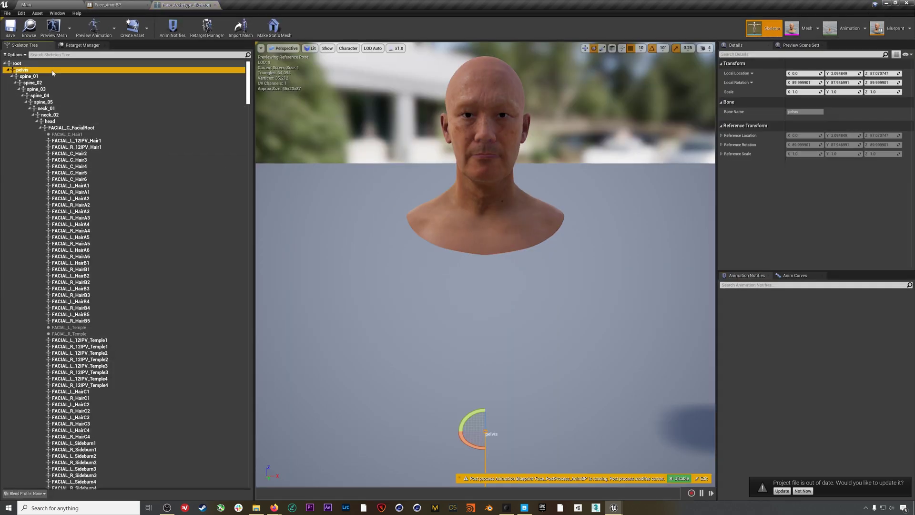
left_click(806, 92)
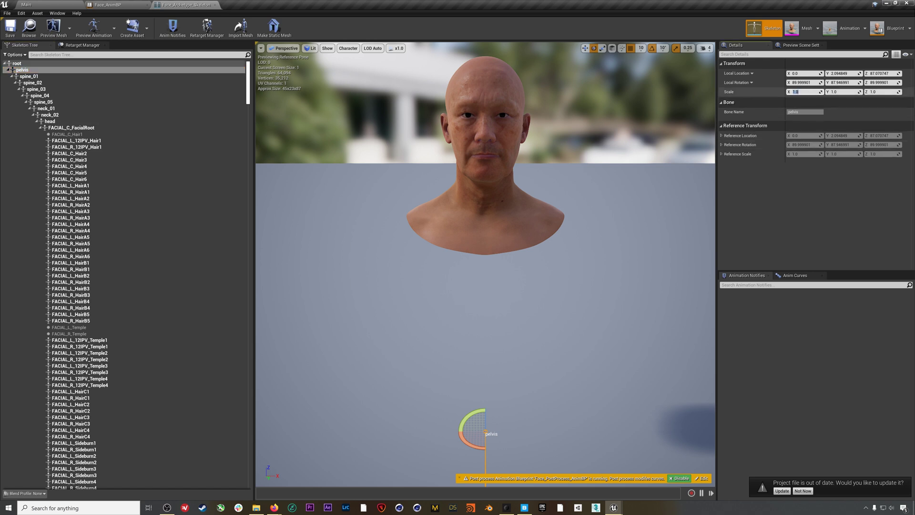
type("0.1")
key("Tab")
type("0.1")
key("Tab")
key("Return")
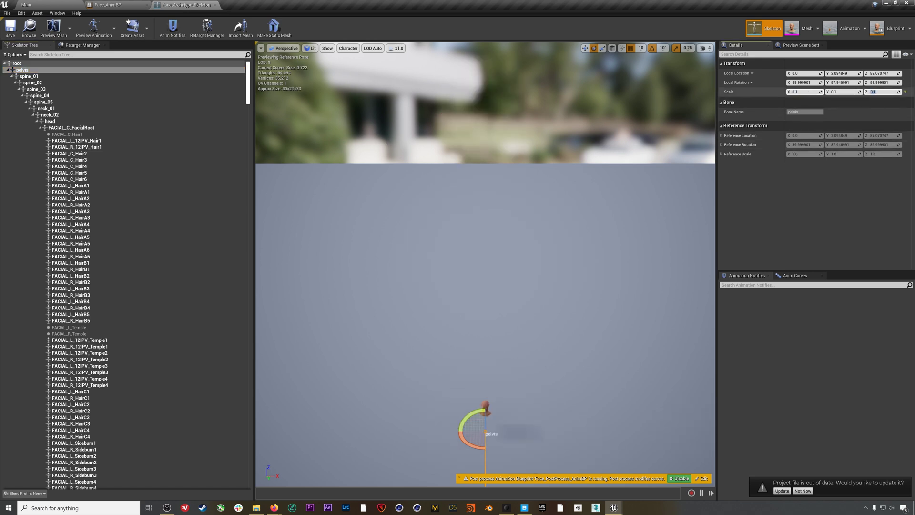
Set the head bone's scale to 10 on X, Y and Z
left_click(95, 122)
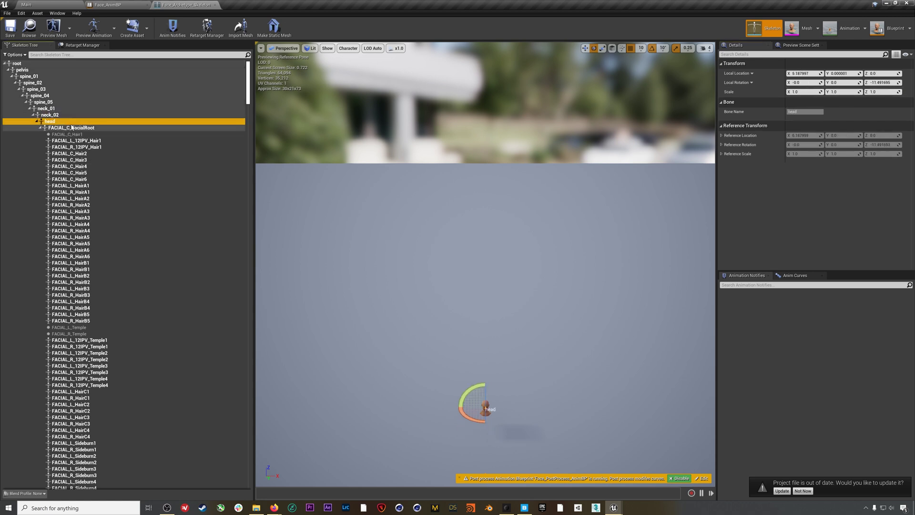
left_click(801, 92)
type("10")
key("Tab")
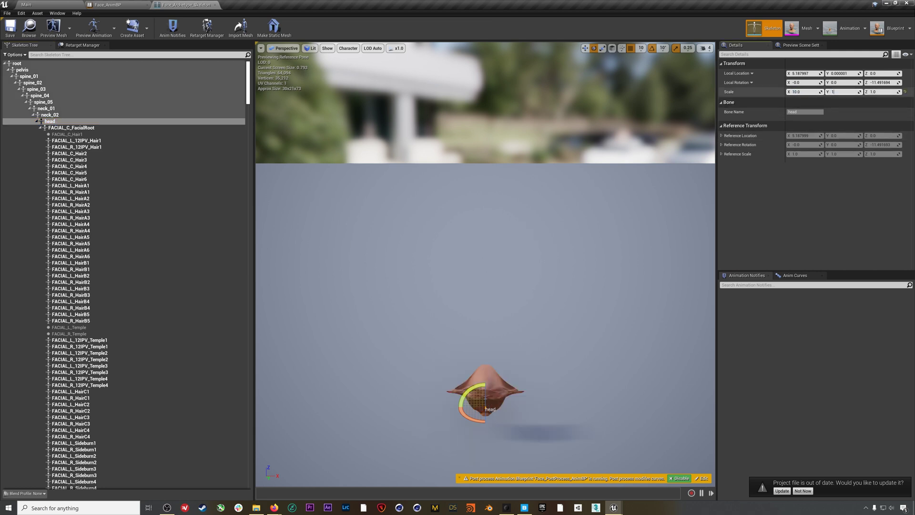
type("10")
key("Tab")
type("10")
key("Return")
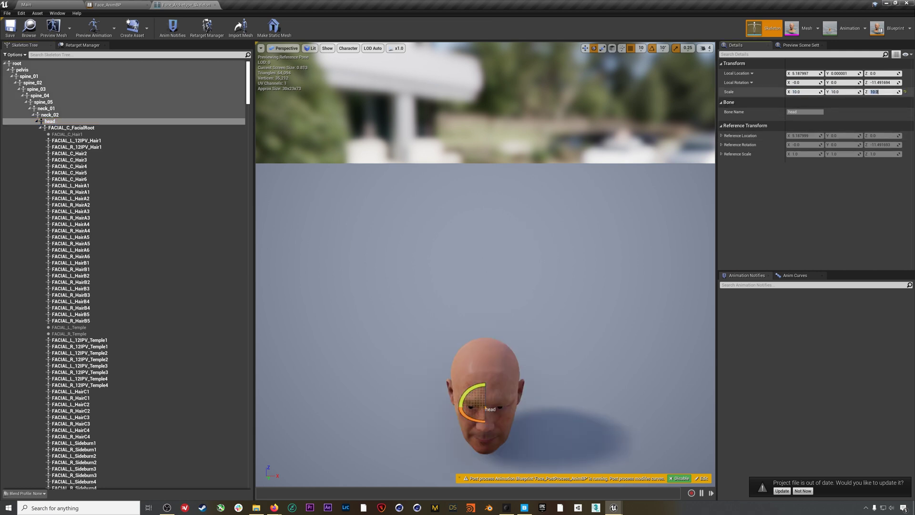
Create a pose asset named head_isolated from the current pose in the Content folder, and preview its pose on and off
left_click_drag(479, 364, 467, 321)
left_click(132, 26)
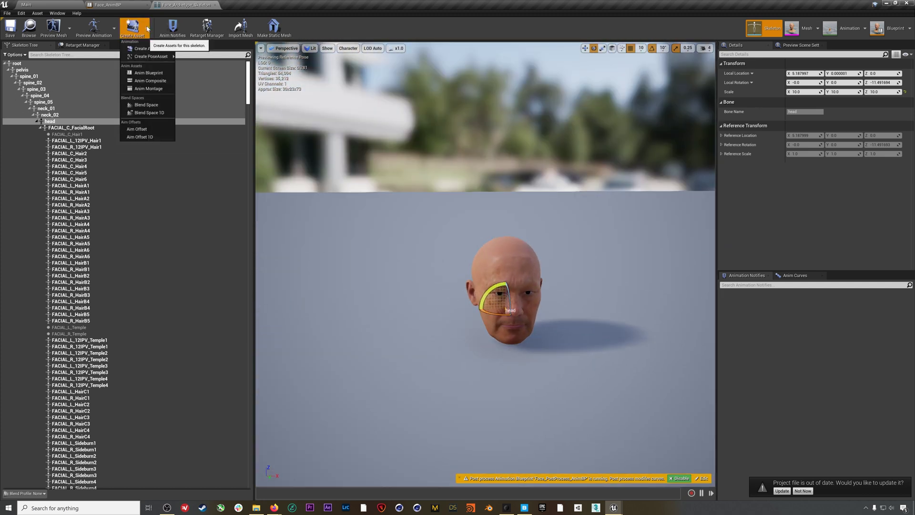
mouse_move(160, 57)
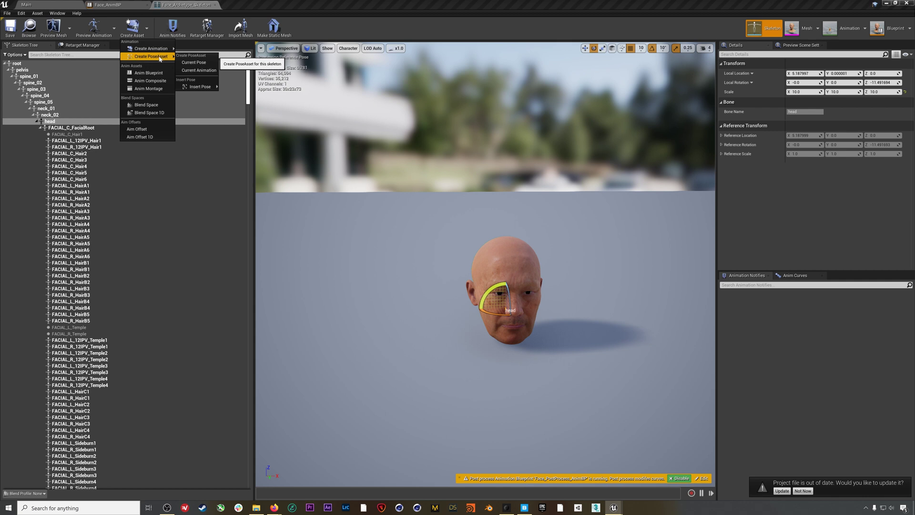
left_click(192, 63)
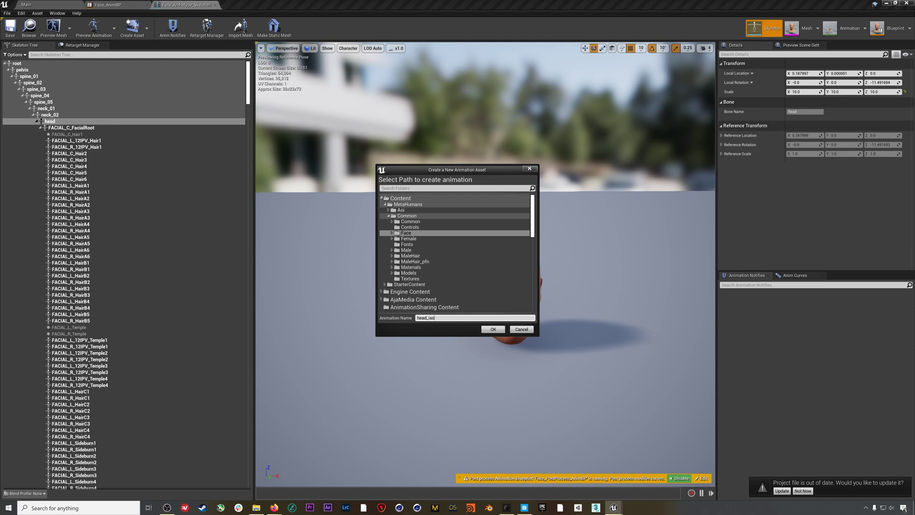
left_click(403, 199)
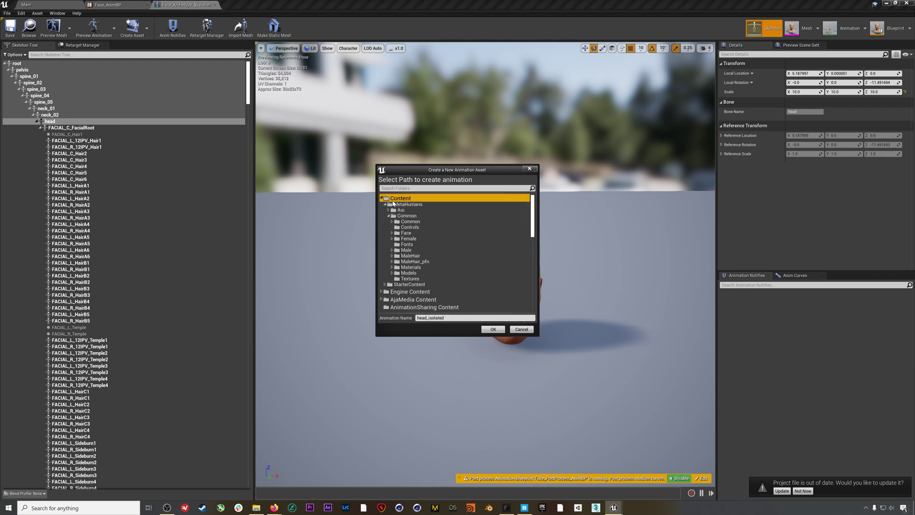
left_click(496, 329)
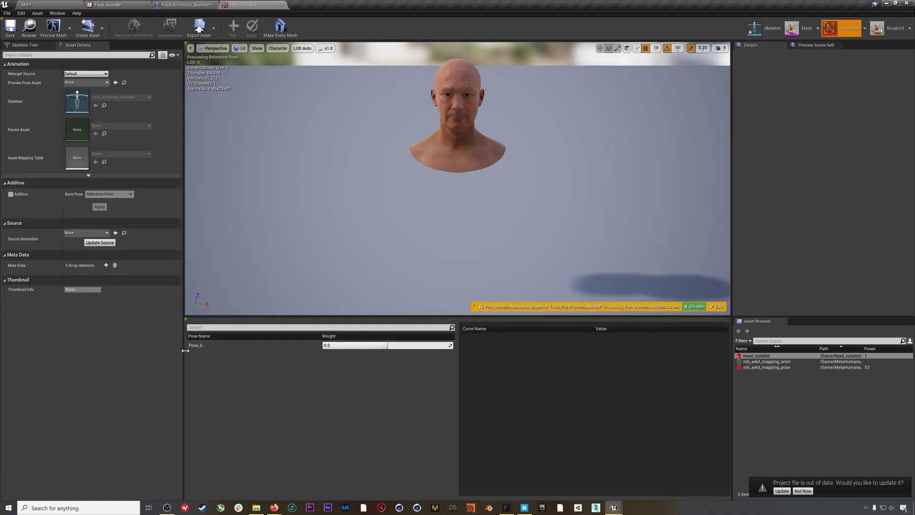
left_click(218, 345)
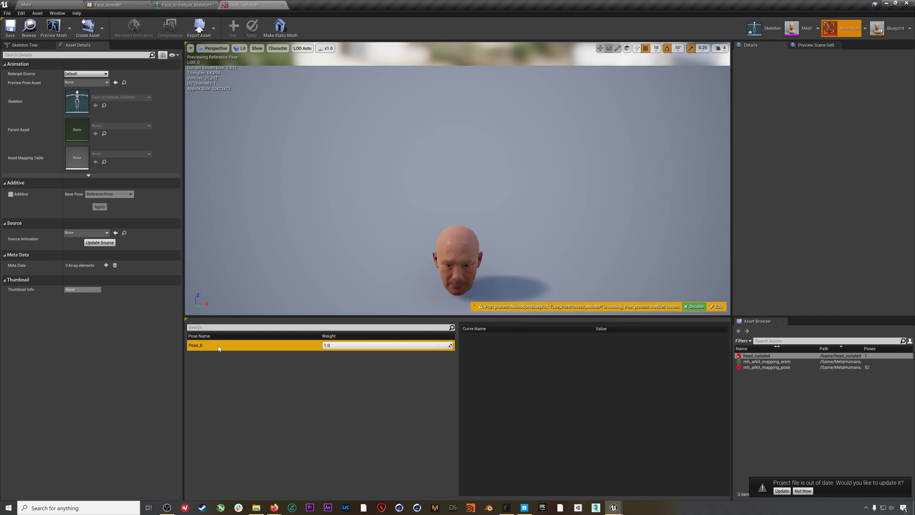
left_click(218, 345)
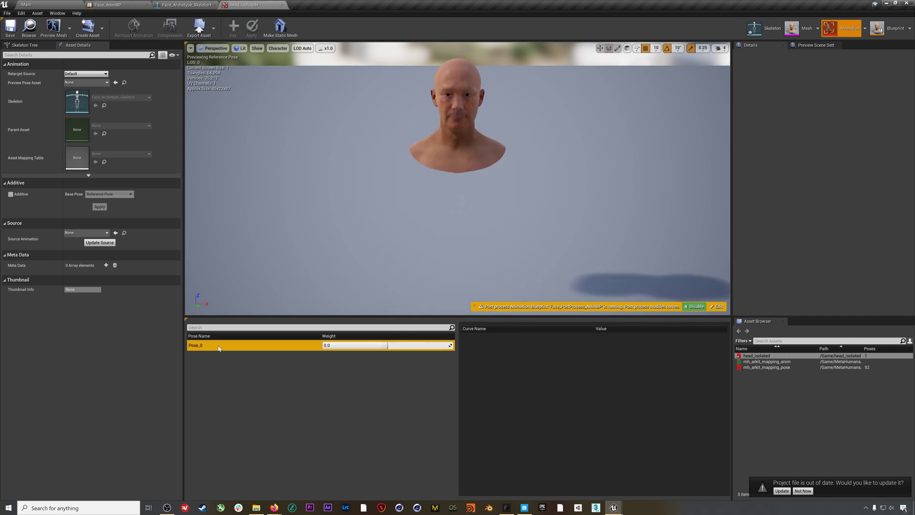
Add the head_isolated pose asset from the Content folder to the Face_AnimBP AnimGraph, floating the blueprint editor temporarily and docking it again
left_click(125, 6)
left_click_drag(125, 7, 395, 96)
left_click_drag(640, 255, 885, 461)
right_click_drag(685, 293, 558, 259)
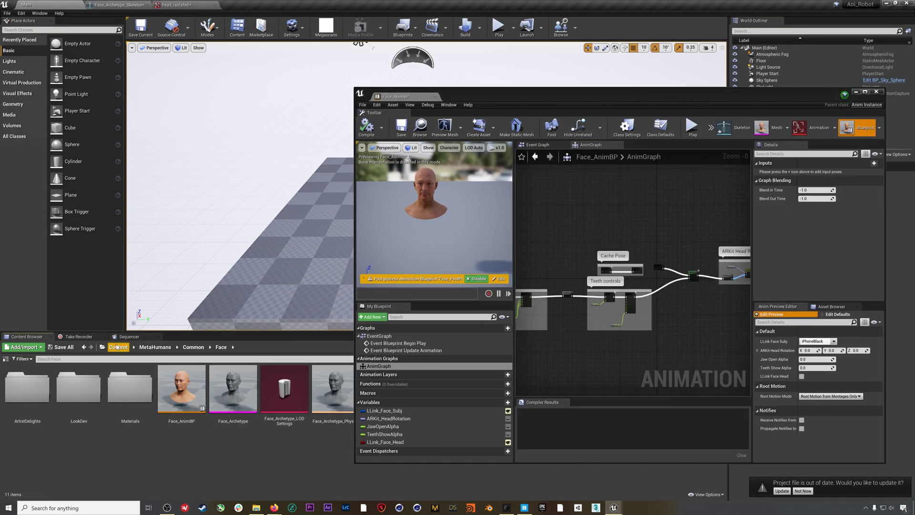
left_click(119, 347)
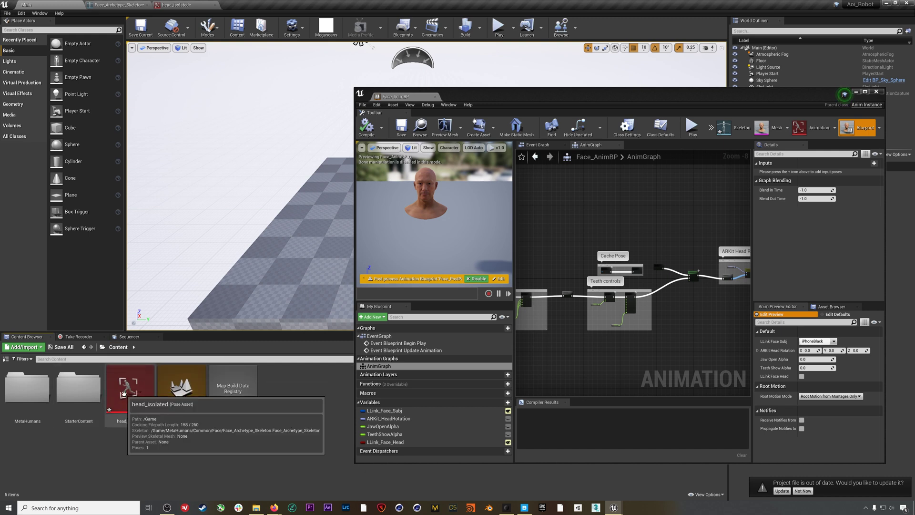
left_click_drag(139, 378, 670, 247)
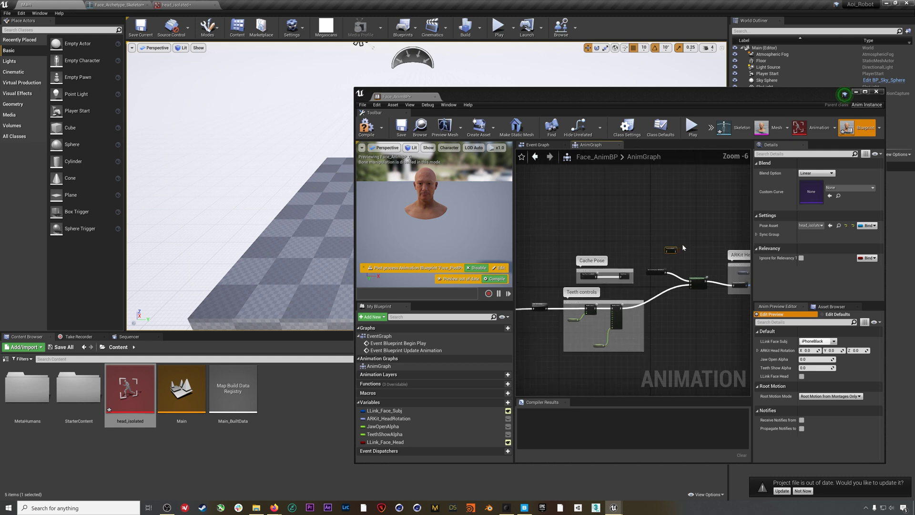
scroll(682, 244, "up", 5)
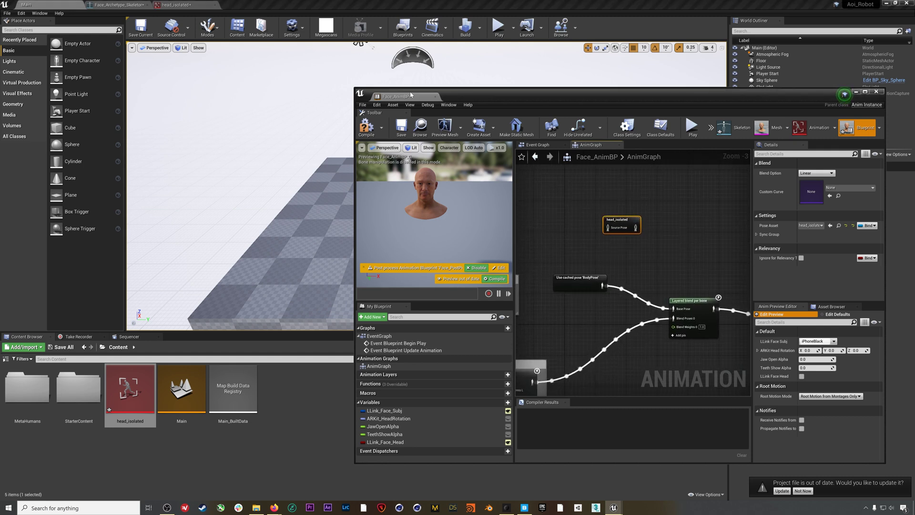
left_click_drag(405, 97, 247, 6)
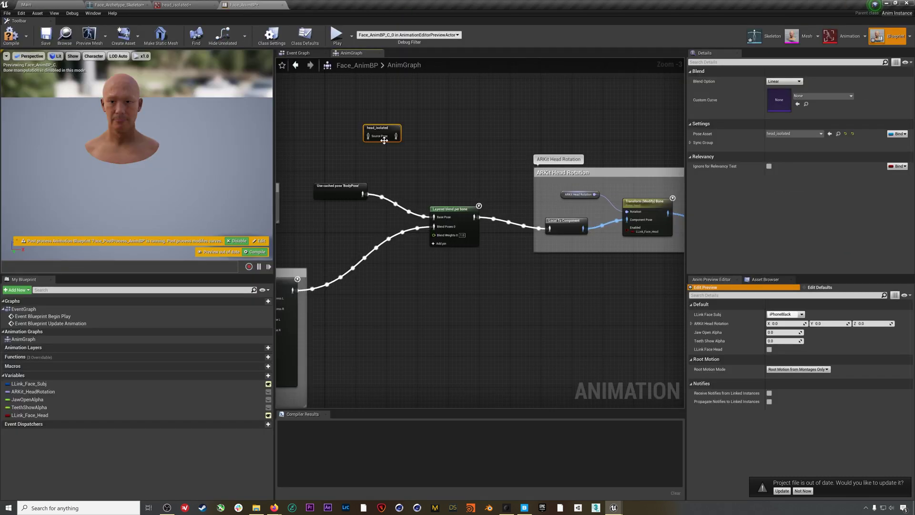
Convert the head_isolated node to Pose By Name and set its pose name to Pose_0
right_click(371, 130)
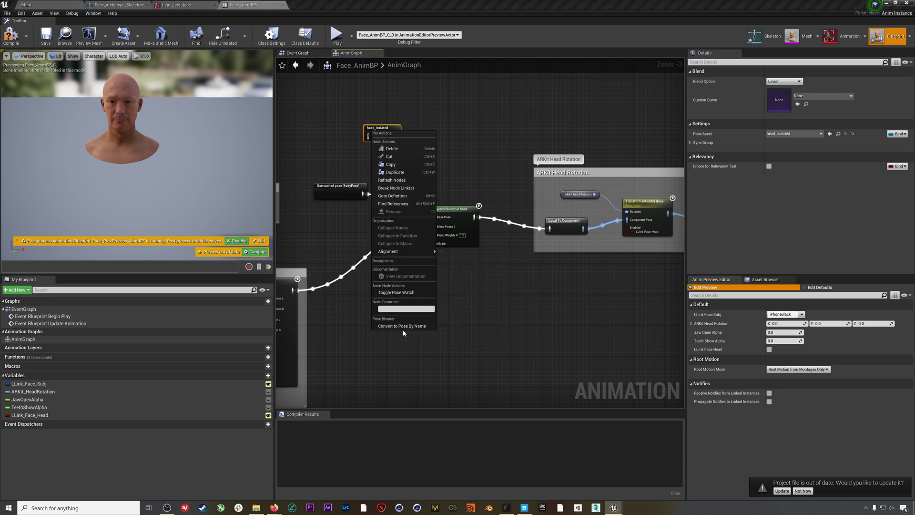
left_click(417, 327)
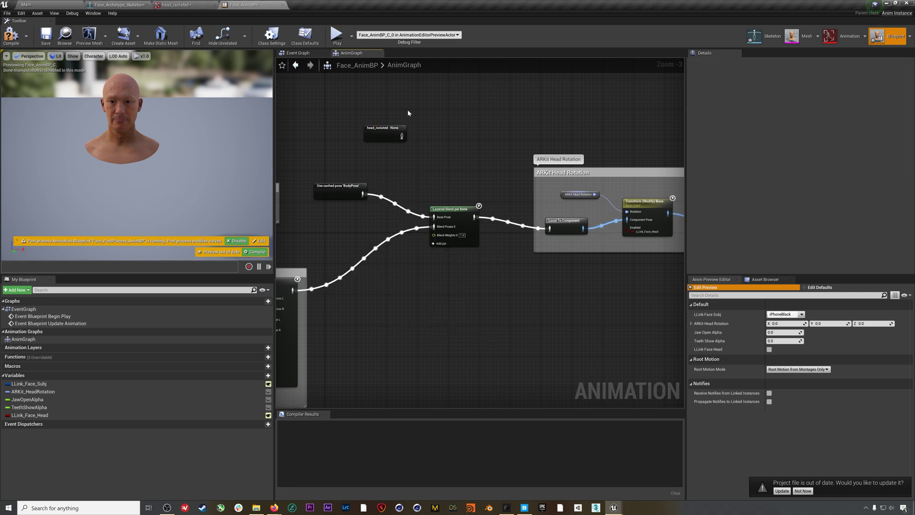
left_click_drag(407, 110, 383, 155)
left_click(783, 81)
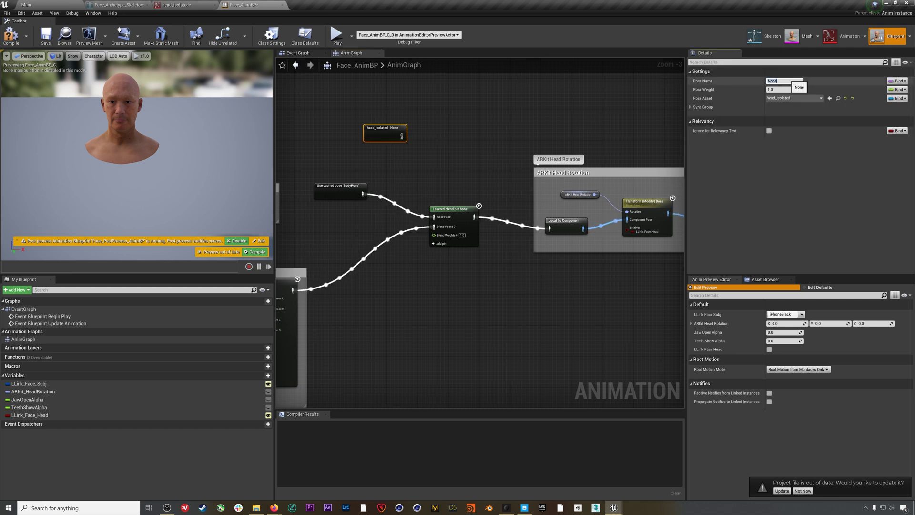
type("Pose_0")
key("Return")
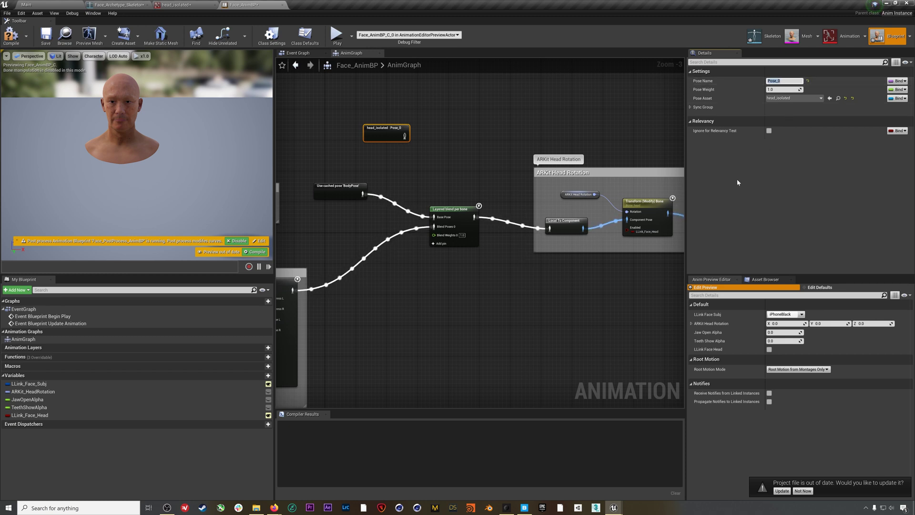
Connect the head_isolated pose node to the Base Pose of Layered blend per bone and compile Face_AnimBP
left_click_drag(404, 136, 434, 217)
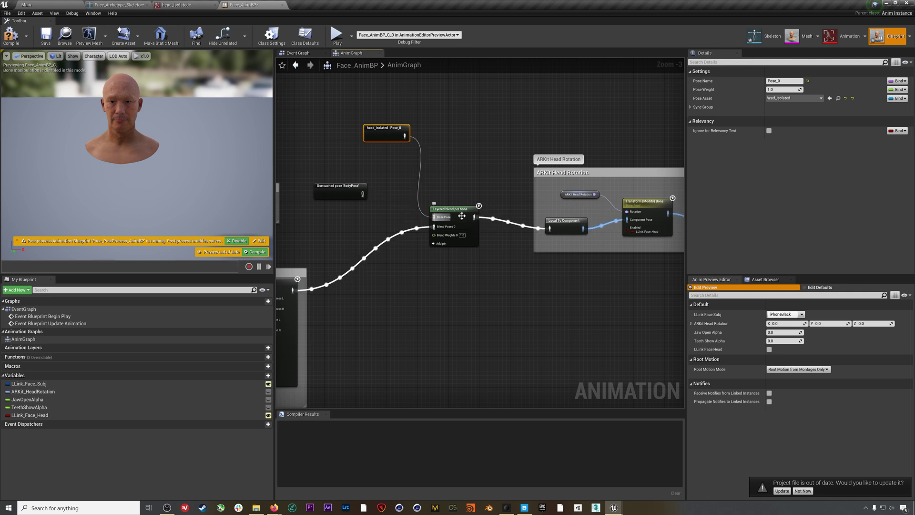
scroll(453, 264, "down", 3)
right_click_drag(452, 264, 479, 285)
scroll(487, 260, "up", 3)
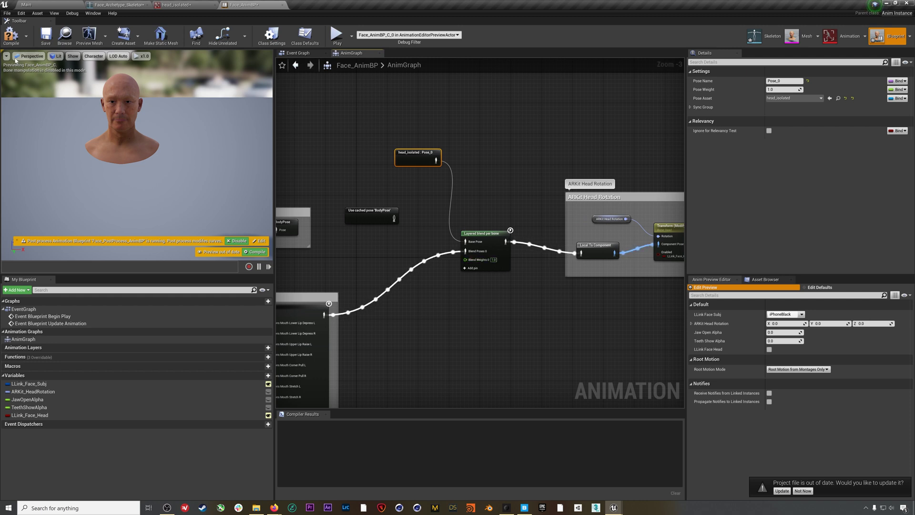
left_click(11, 34)
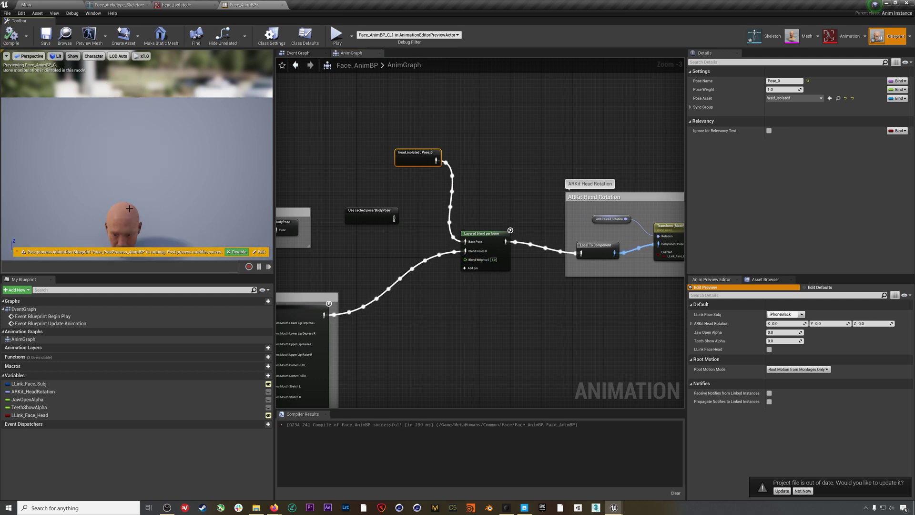
right_click_drag(144, 202, 136, 182)
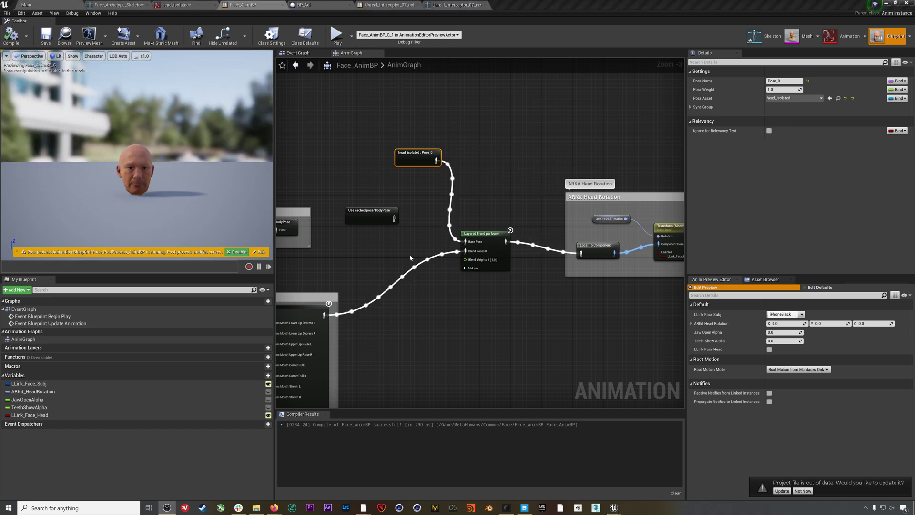
scroll(410, 258, "down", 3)
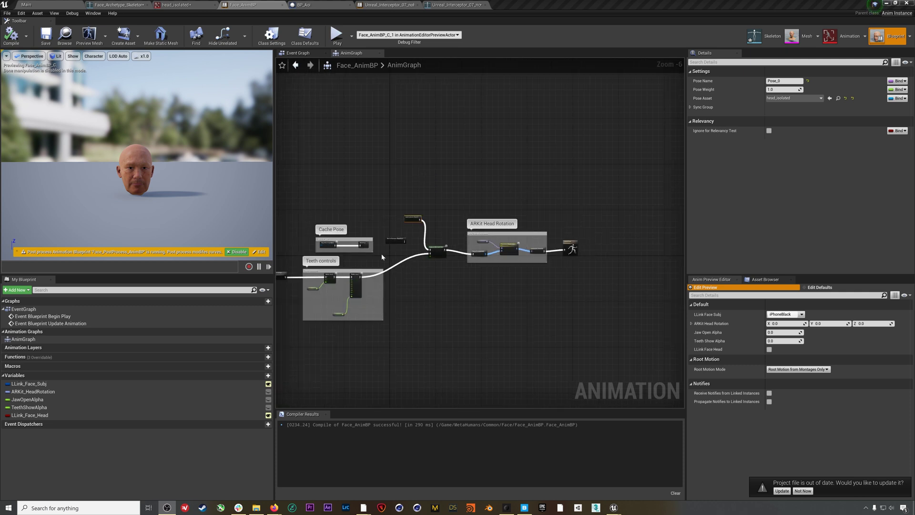
Add a Modify Curve node after Live Link Pose in the AnimGraph and connect its output to mh_arkit_mapping_pose
right_click_drag(398, 257, 686, 196)
scroll(405, 226, "up", 3)
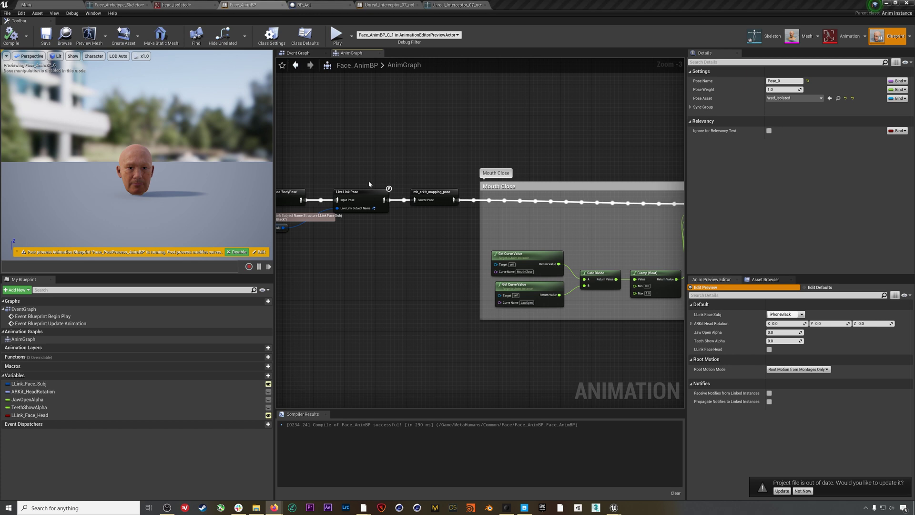
left_click_drag(384, 200, 386, 258)
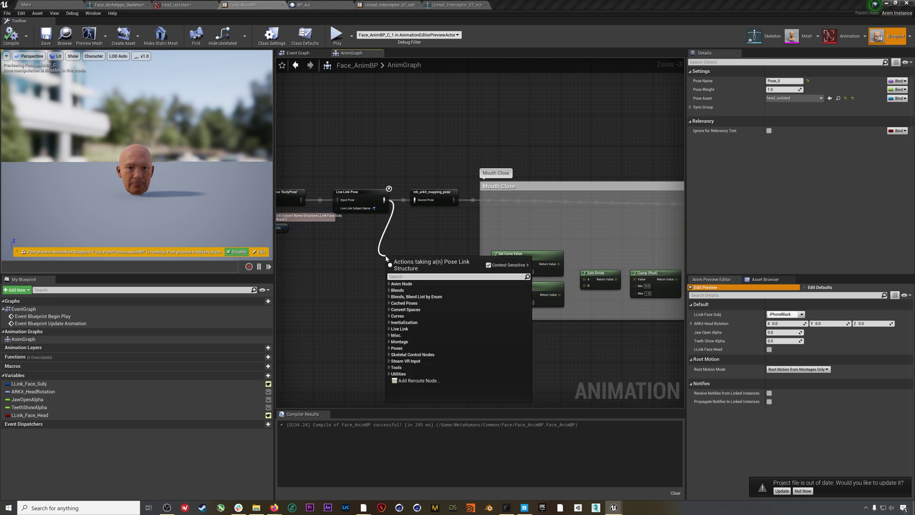
type("modify")
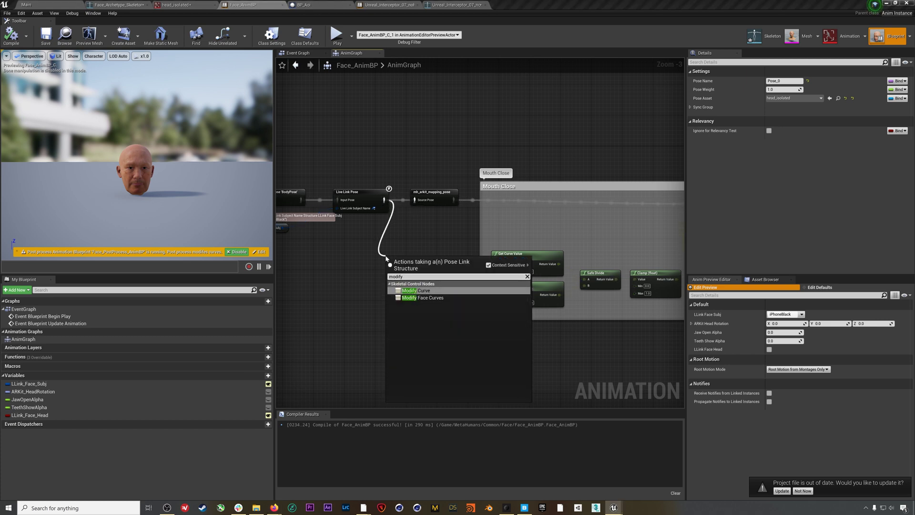
key("Return")
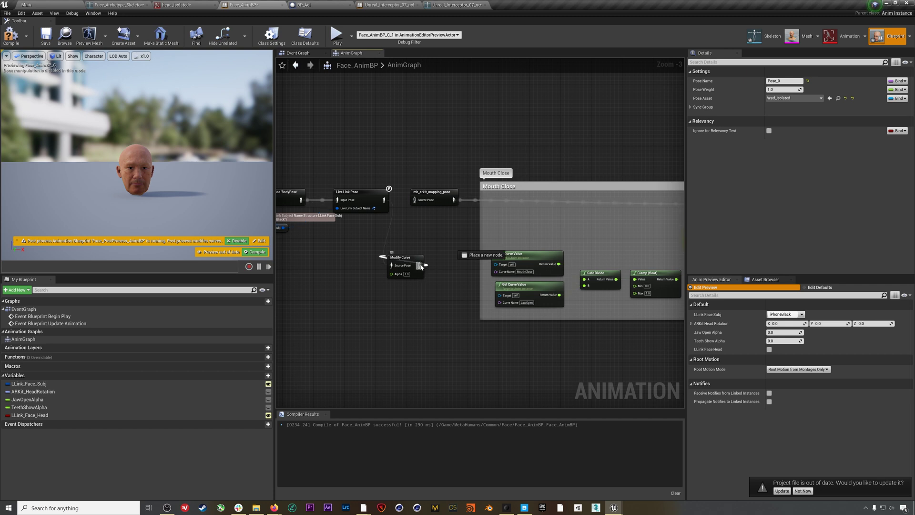
left_click_drag(420, 265, 415, 204)
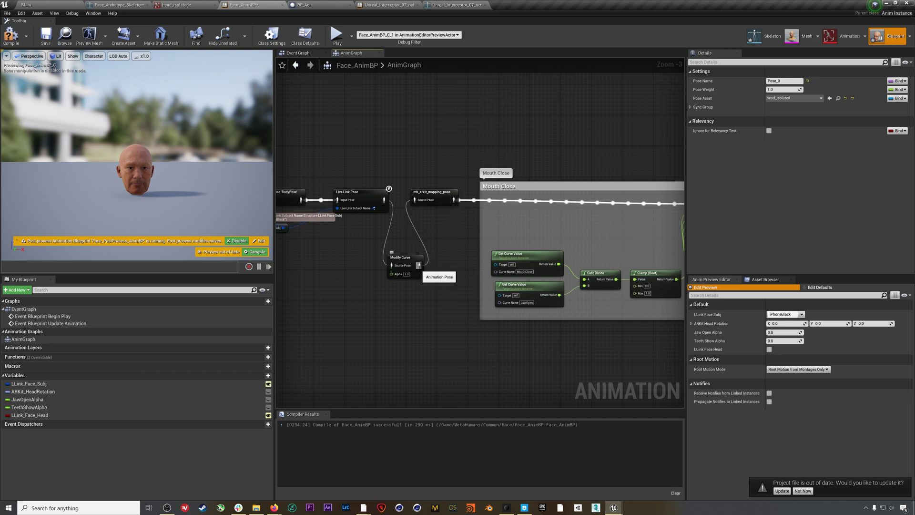
Add a curve pin for MouthShrugLower to the Modify Curve node
right_click(419, 265)
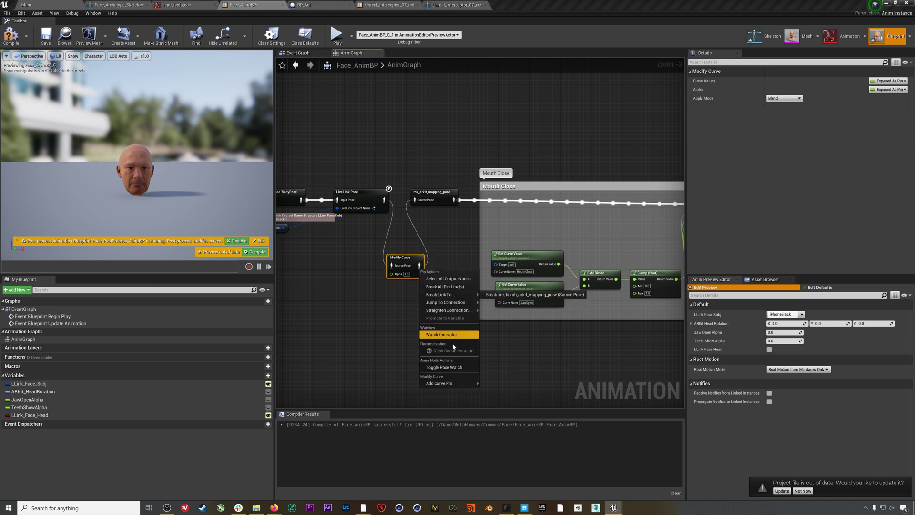
mouse_move(452, 385)
scroll(559, 368, "down", 2)
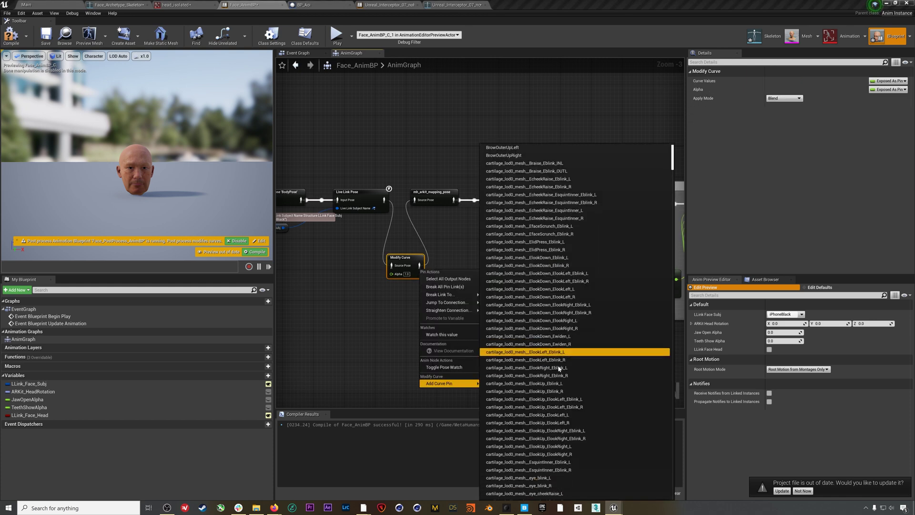
type("mouthshru")
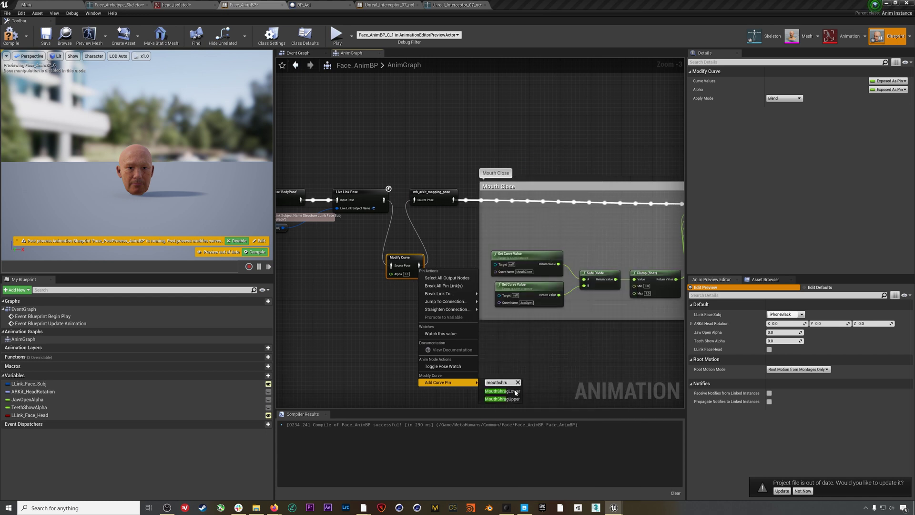
left_click(503, 392)
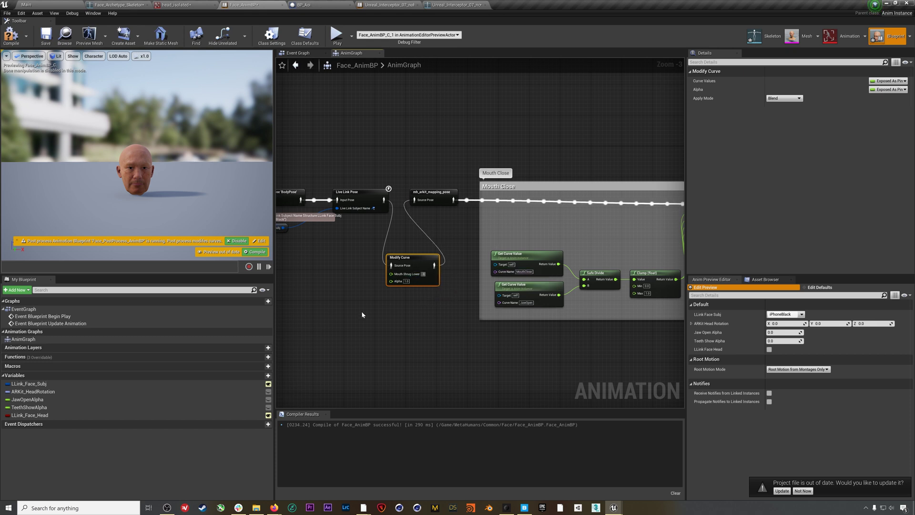
Inspect the head's chin up close in the preview, and compile and save Face_AnimBP
left_click(332, 271)
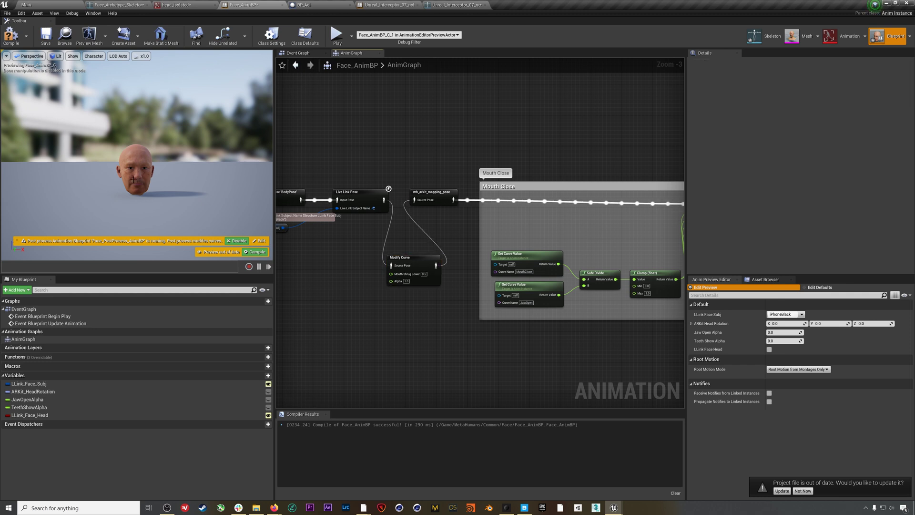
scroll(136, 185, "up", 5)
scroll(147, 199, "down", 3)
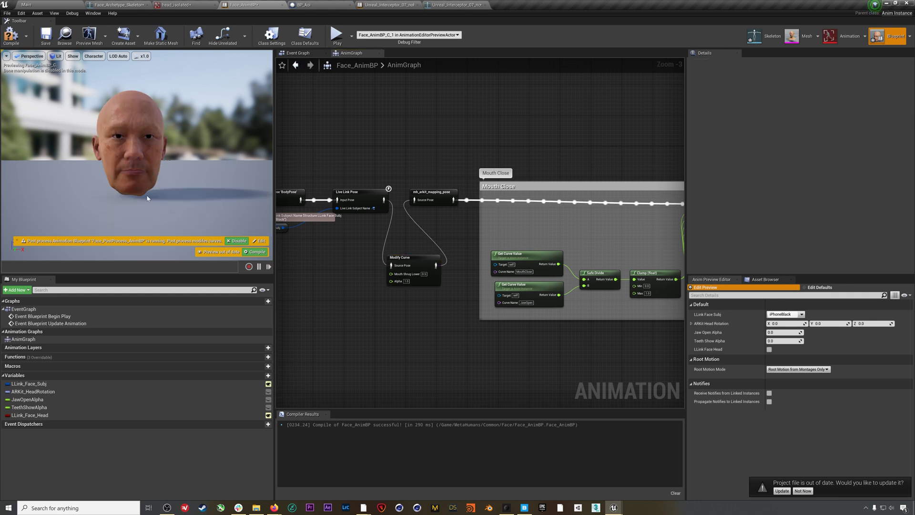
left_click(15, 41)
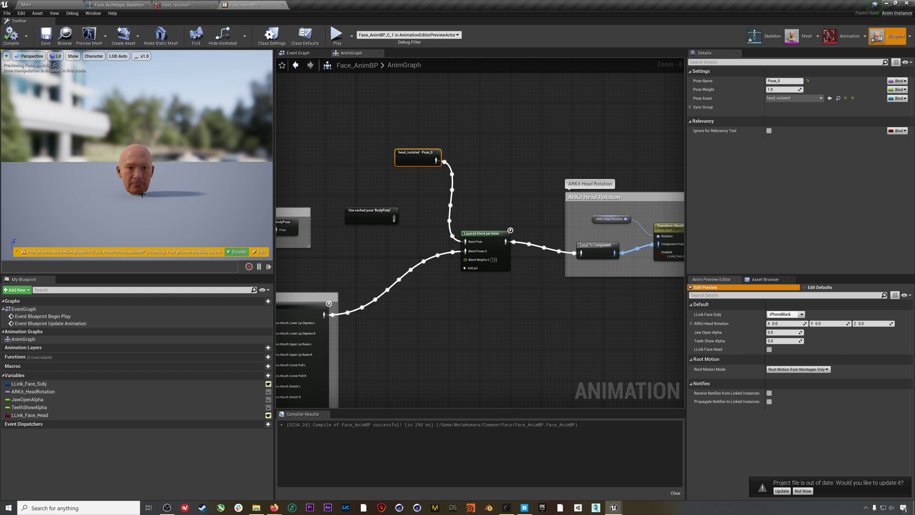
left_click(45, 35)
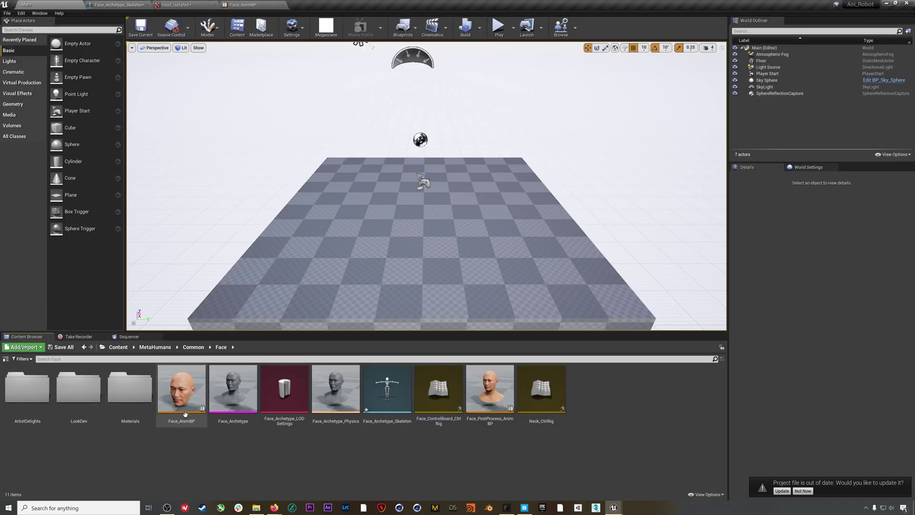
Place Face_AnimBP in the level to inspect the isolated head, and delete it from the level again
left_click_drag(186, 414, 423, 208)
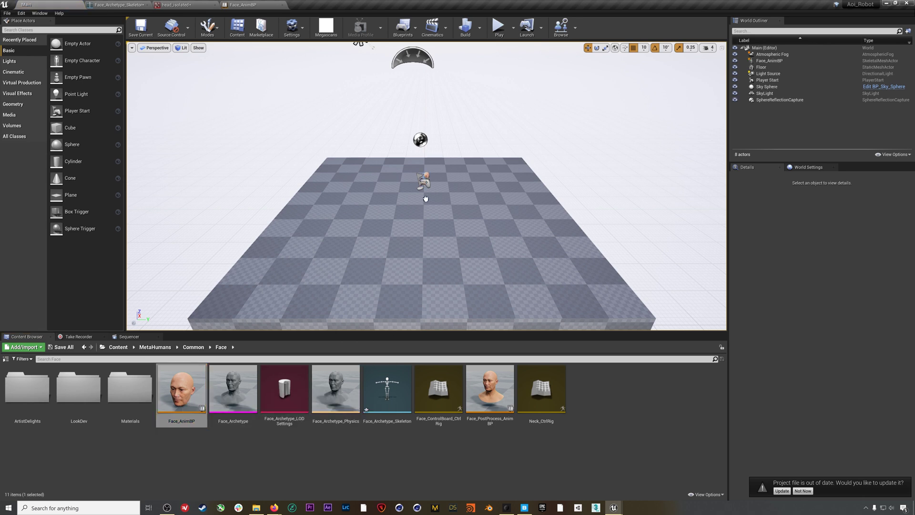
left_click(425, 196)
key("f")
mouse_move(427, 175)
left_mouse_down("alt")
mouse_move(477, 177)
mouse_move(429, 178)
left_mouse_up("alt")
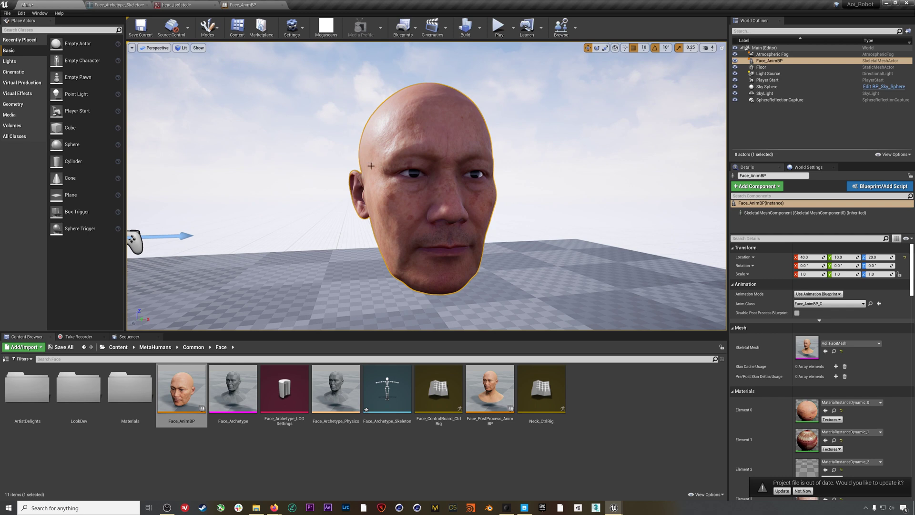
scroll(422, 232, "down", 10)
key("Delete")
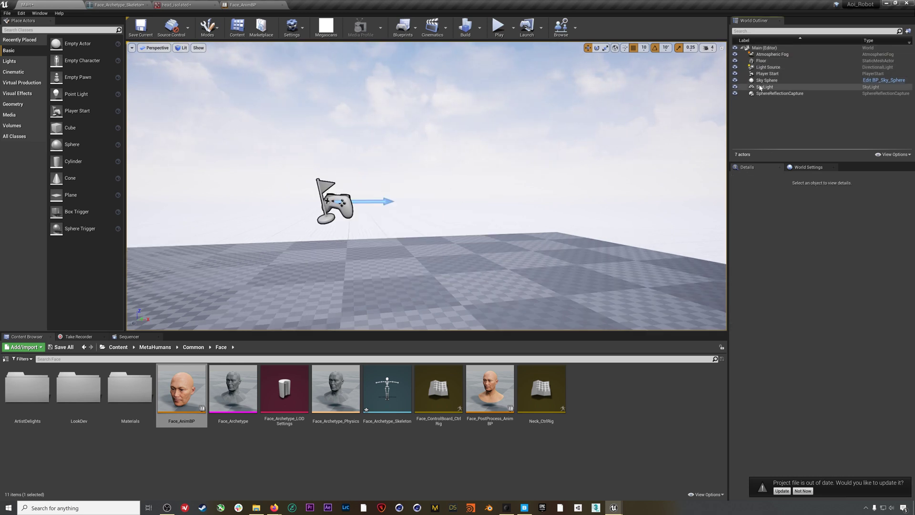
Open the BP_Aoi blueprint from the MetaHumans/Aoi folder and view the character from the front in its 3D viewport
left_click(116, 346)
double_click(28, 391)
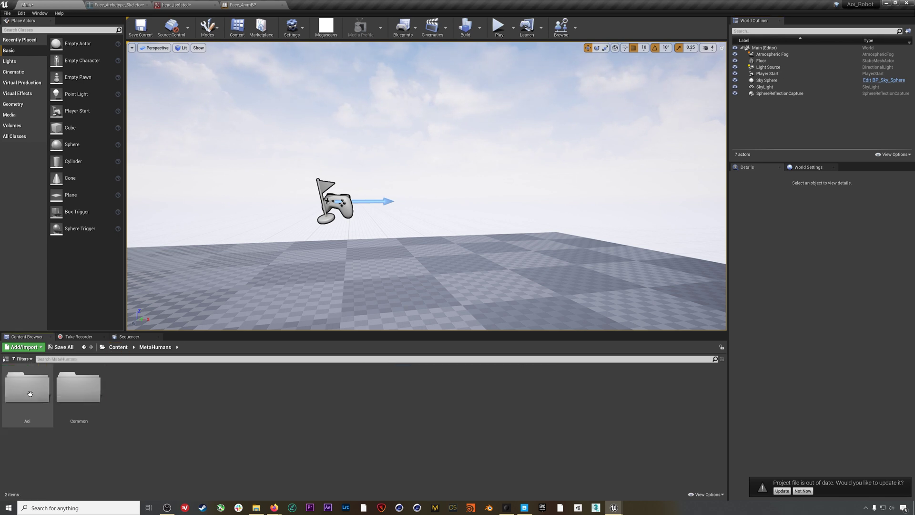
double_click(30, 393)
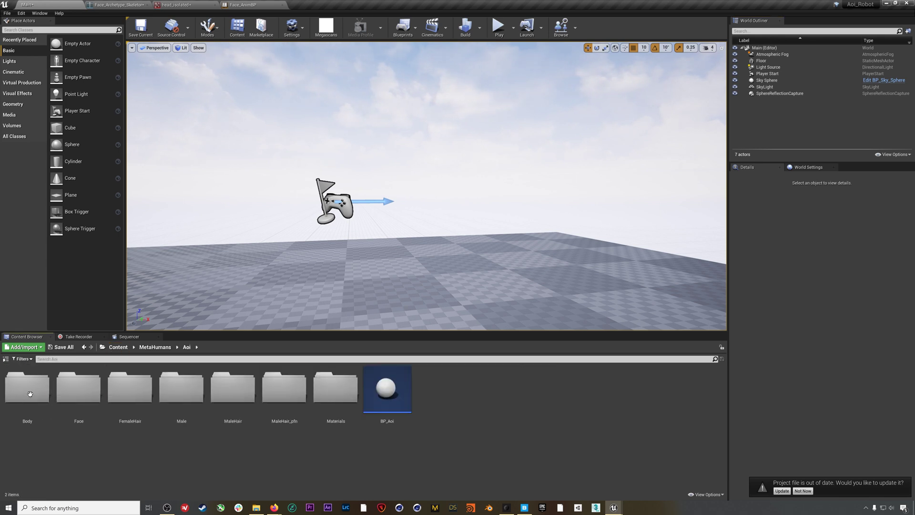
double_click(402, 387)
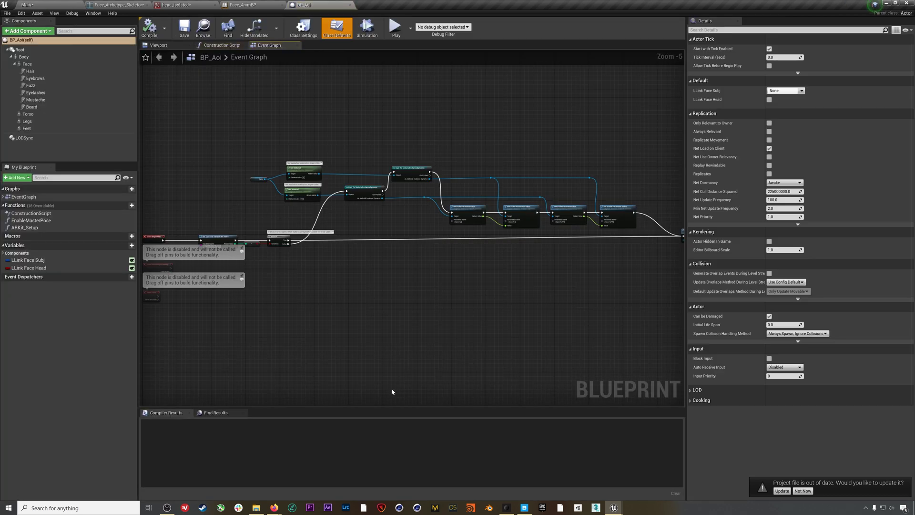
left_click(159, 45)
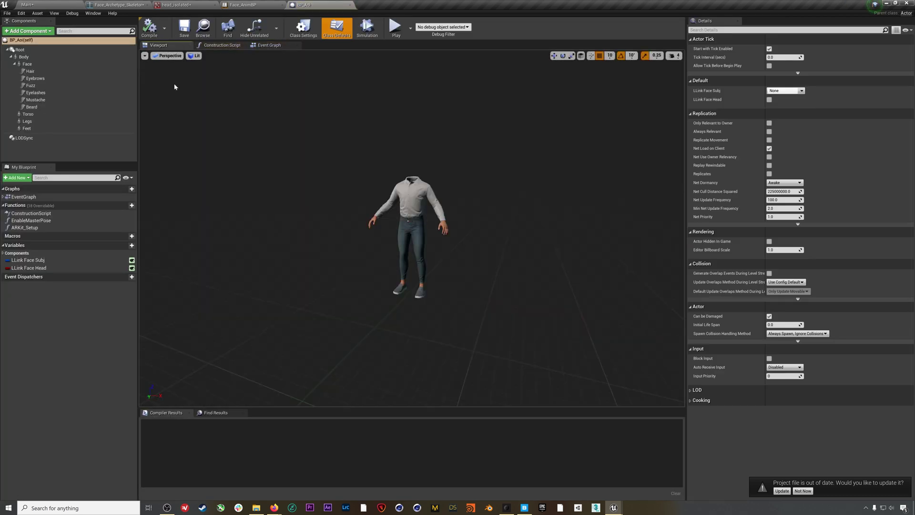
left_click_drag(406, 204, 358, 190)
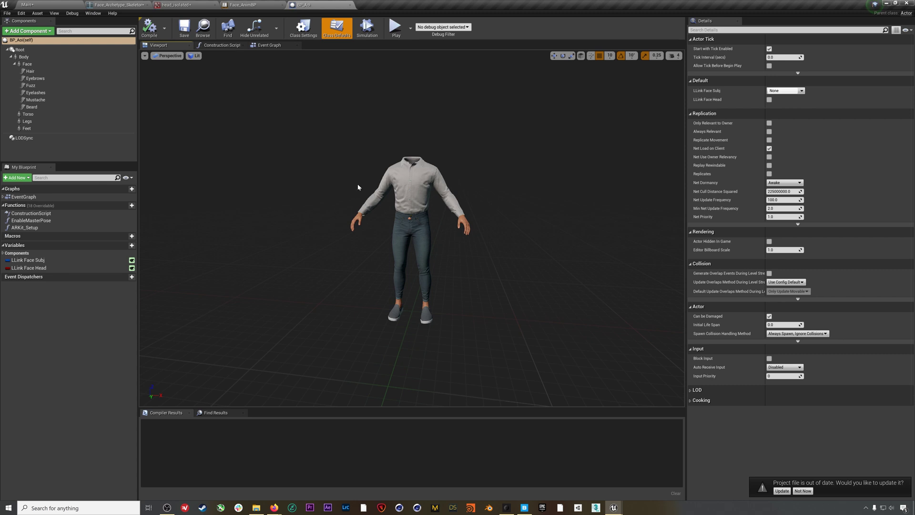
Clear the skeletal mesh of BP_Aoi's Body component and delete the Body component itself
left_click(24, 57)
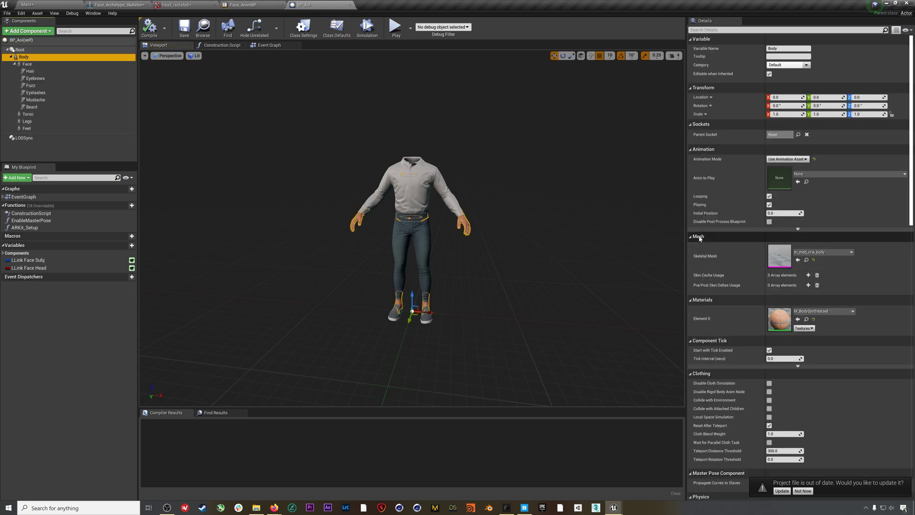
left_click(812, 252)
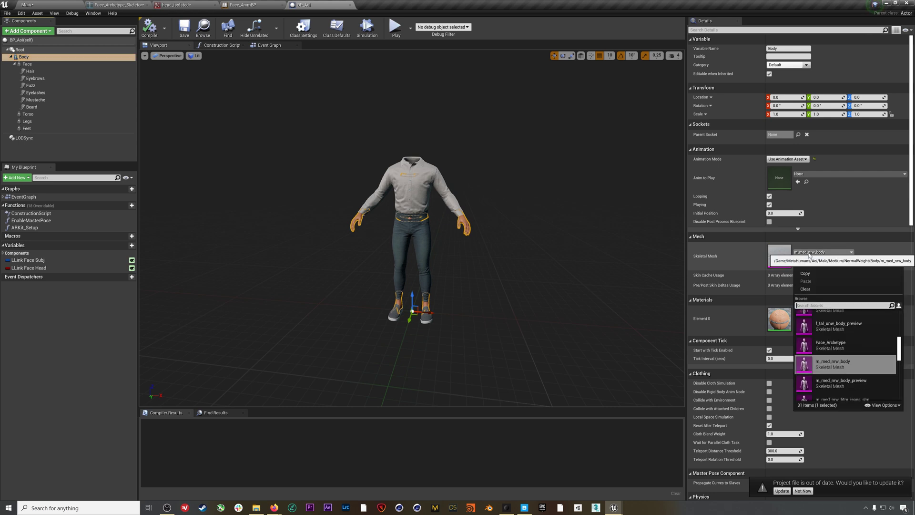
left_click(804, 292)
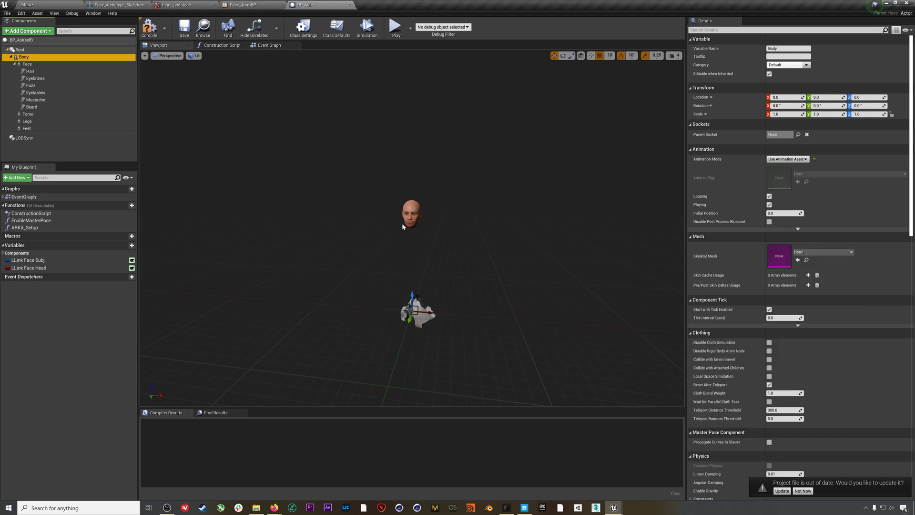
left_click(24, 57)
left_click(46, 57)
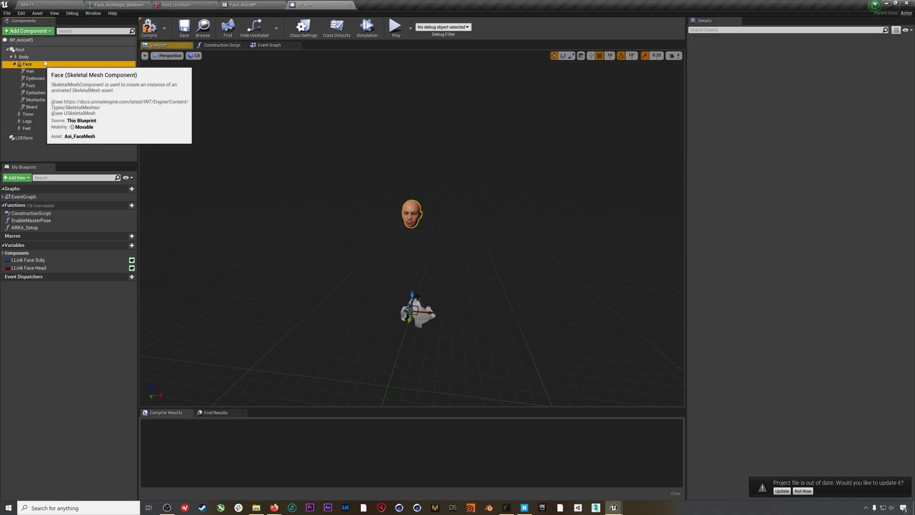
key("Delete")
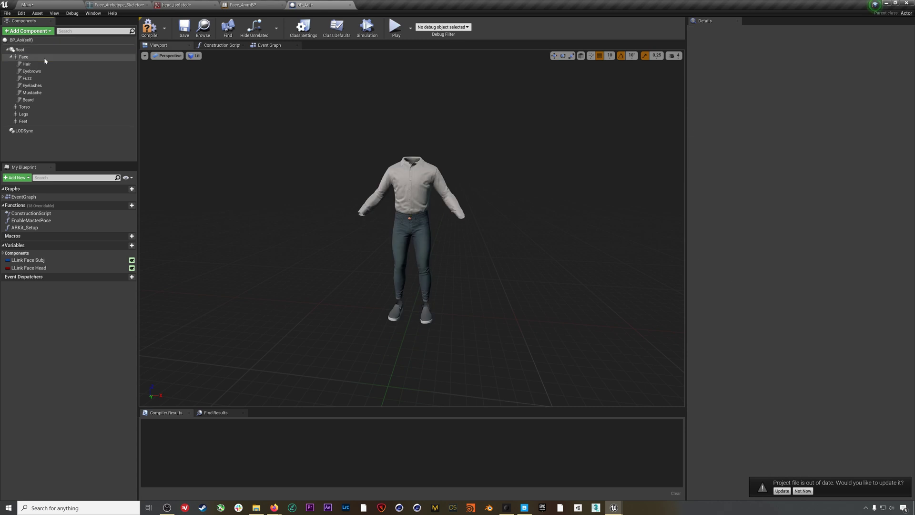
Delete the Torso, Legs and Feet components from BP_Aoi
left_click(25, 106)
left_click(24, 121, "shift")
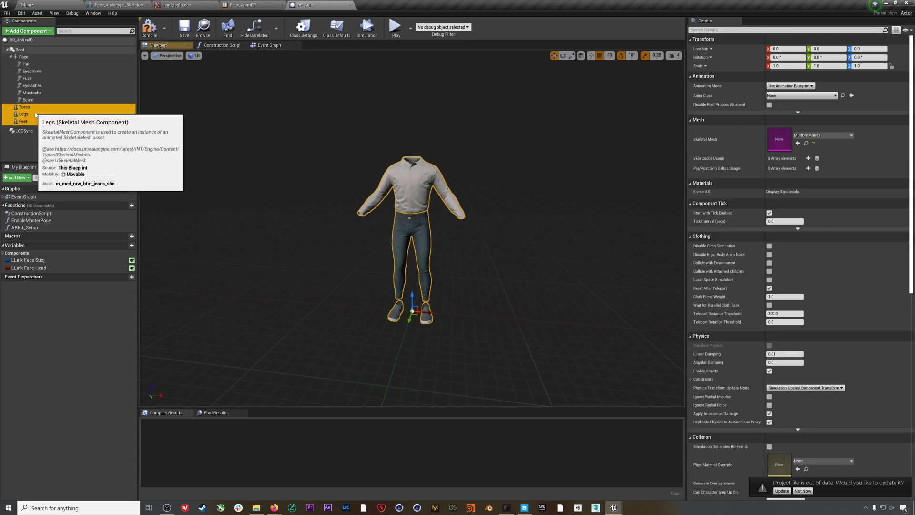
key("Delete")
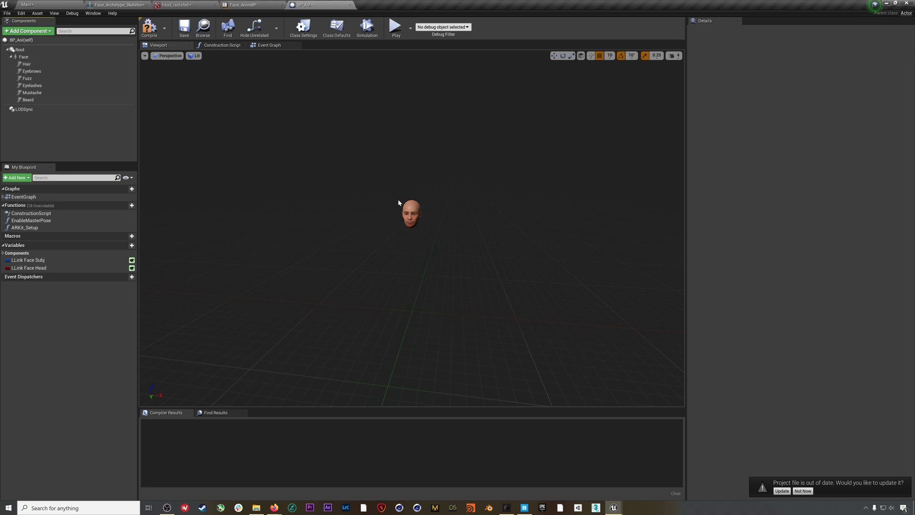
Check how the hair and beard display at different distances, and set the LODSync component's Forced LOD to 0
scroll(402, 208, "up", 5)
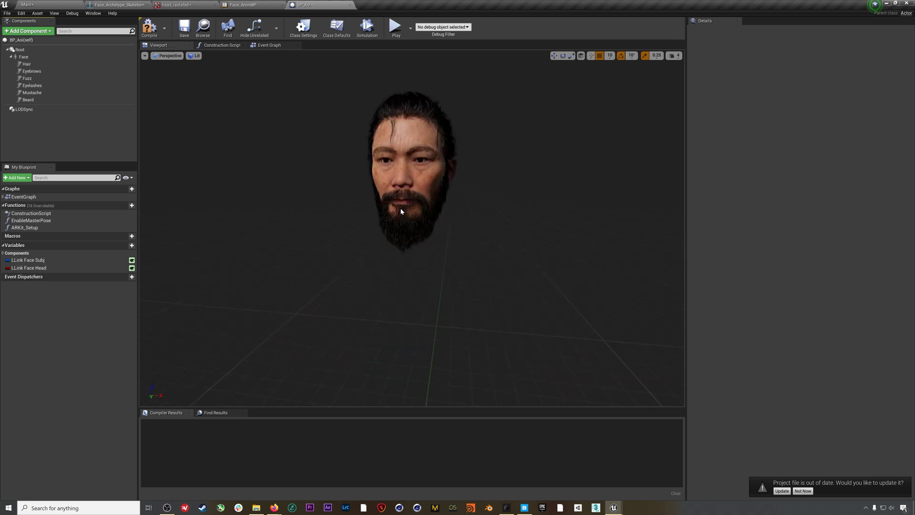
scroll(401, 210, "down", 5)
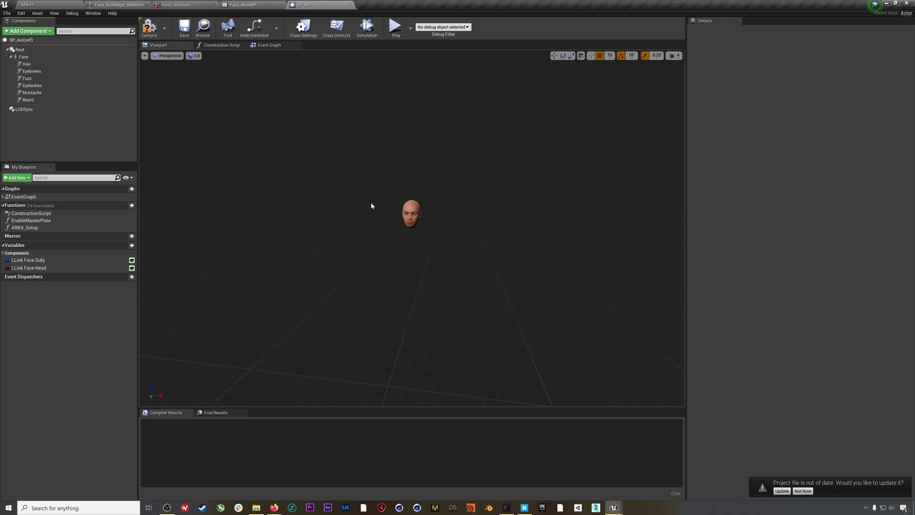
left_click(62, 110)
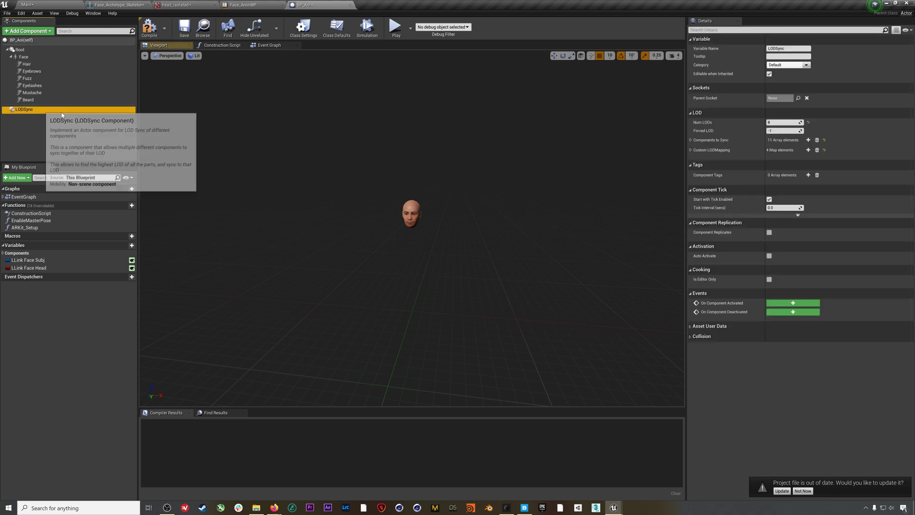
left_click(770, 131)
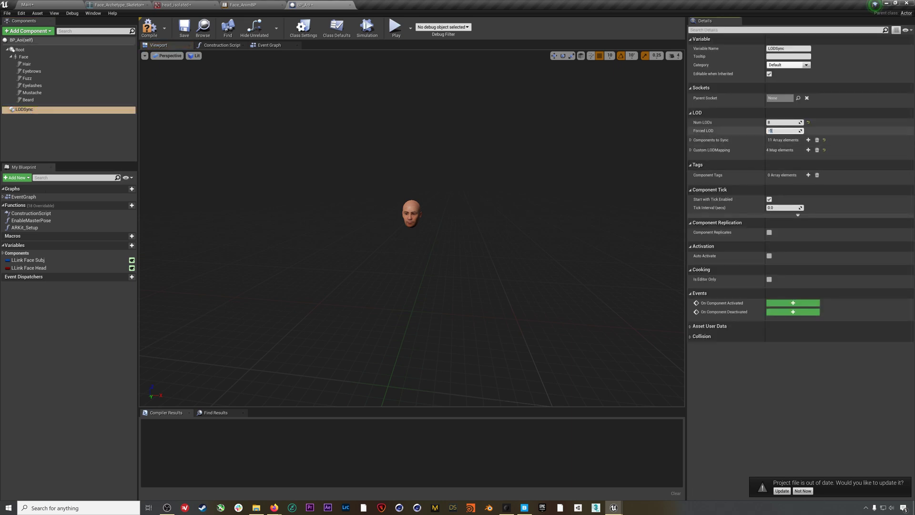
type("0")
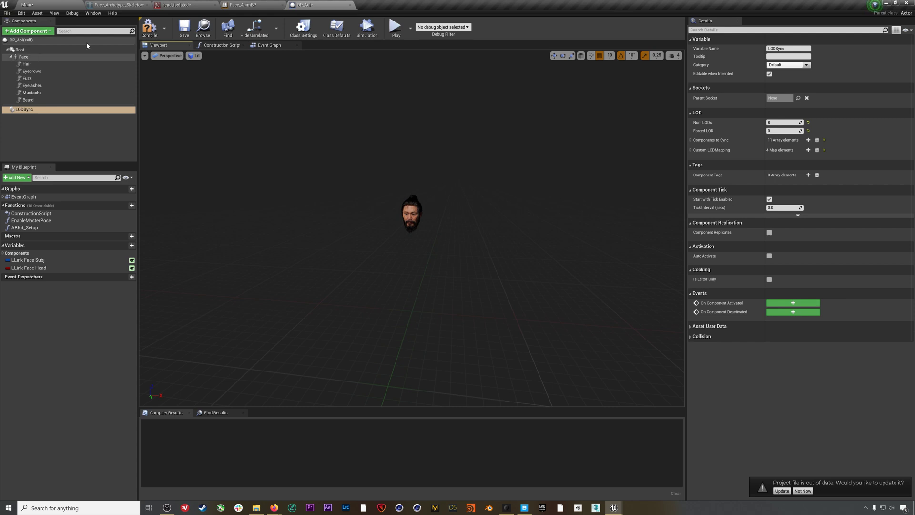
Compile BP_Aoi and place it in the Main level above the floor
left_click(149, 28)
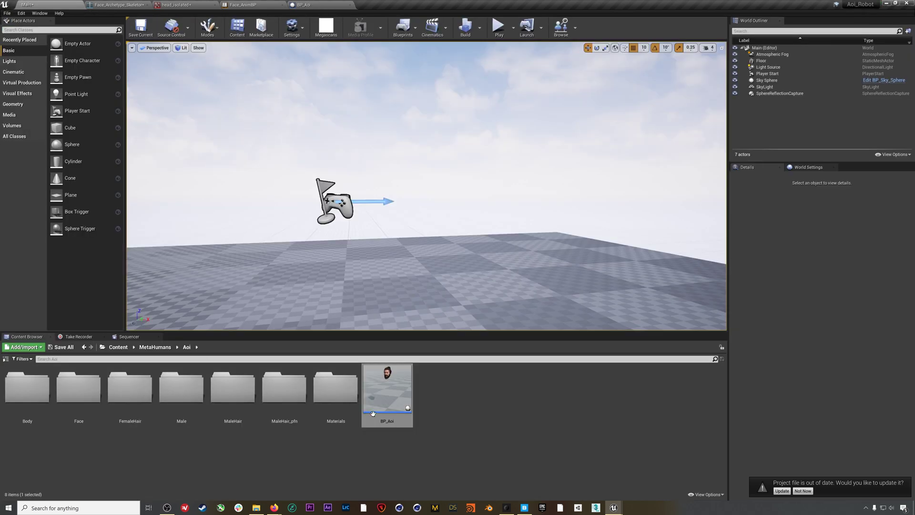
left_click_drag(398, 387, 405, 304)
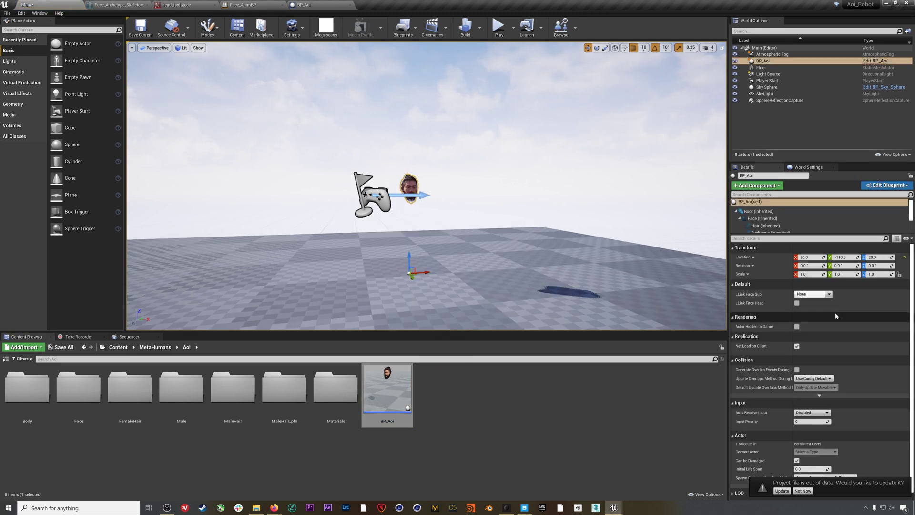
Reset BP_Aoi's location to the world origin and focus on the head
left_click(904, 259)
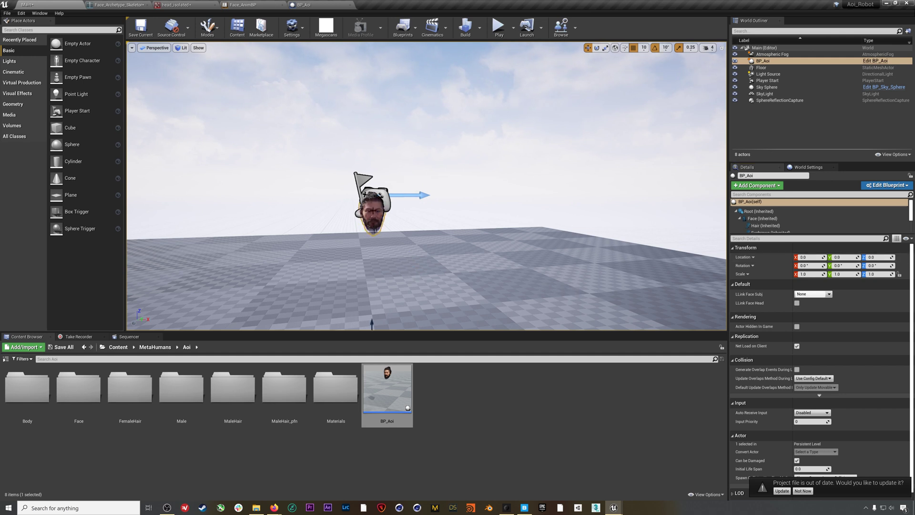
key("f")
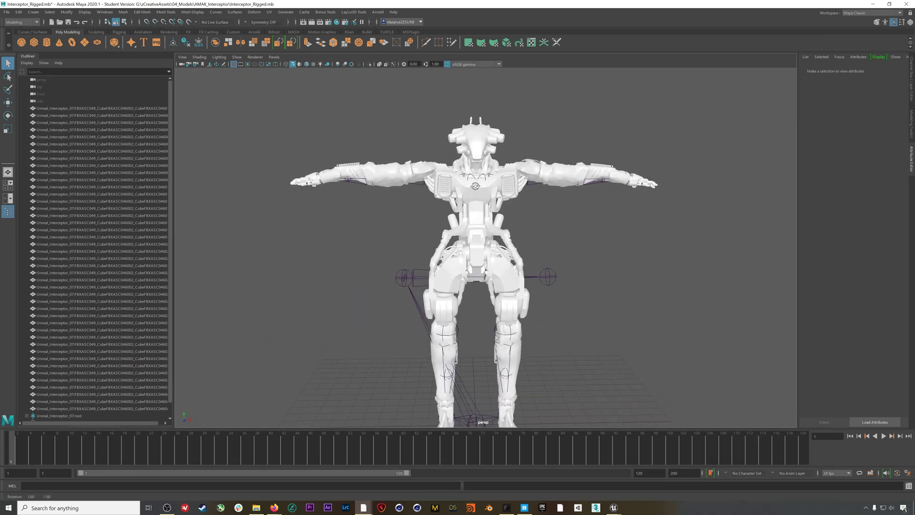
Switch to Maya, delete the head mesh of the rigged Interceptor robot, and inspect the remaining neck parts
left_click(468, 138)
key("Delete")
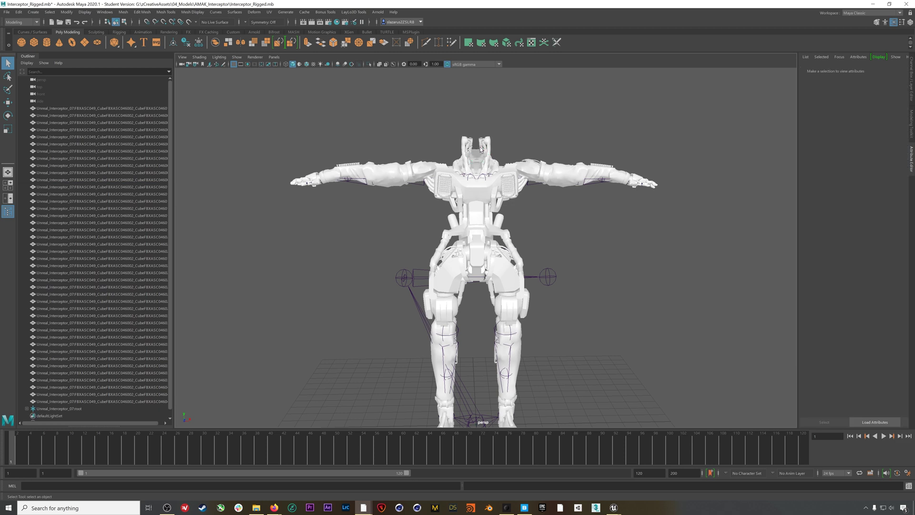
left_click_drag(477, 154, 526, 138, "alt")
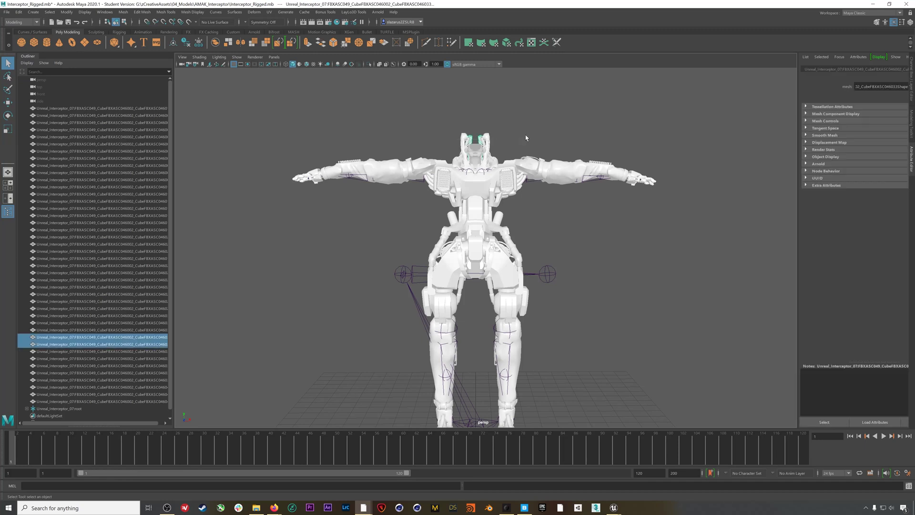
left_click(457, 108)
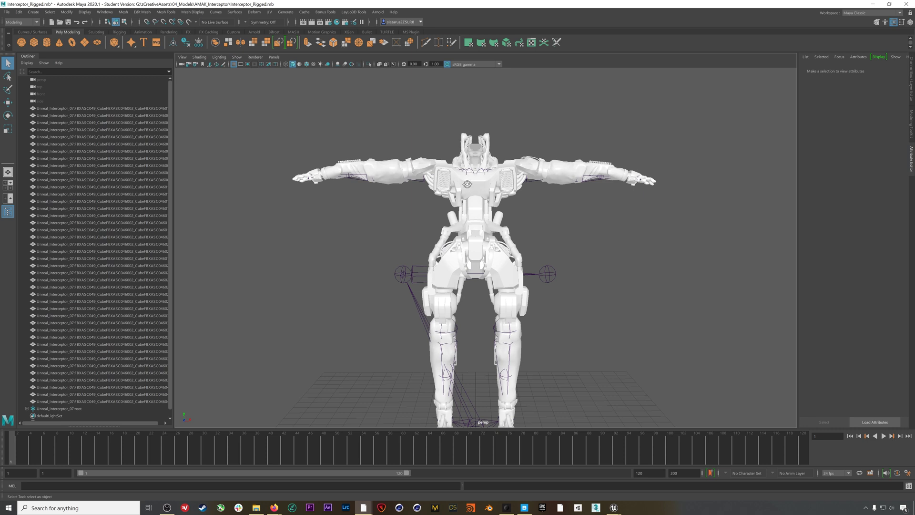
mouse_move(477, 238)
left_mouse_down("alt")
mouse_move(505, 243)
mouse_move(470, 240)
left_mouse_up("alt")
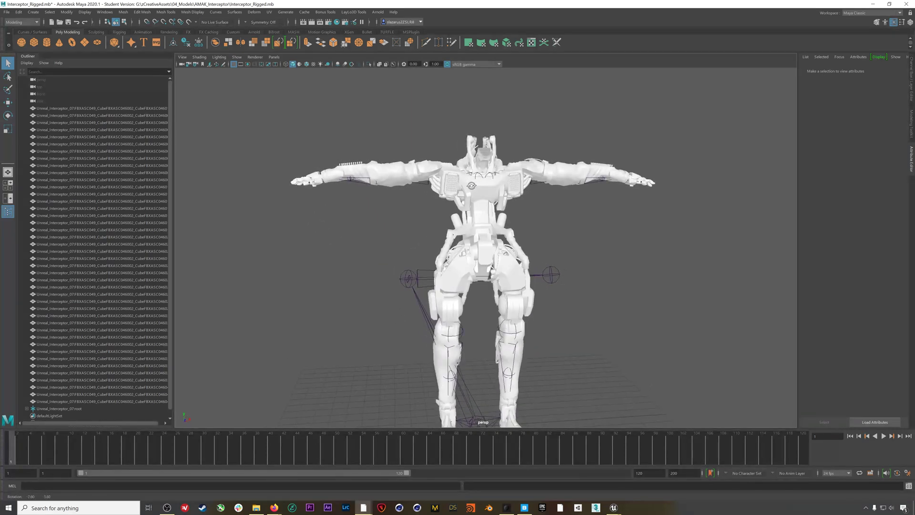
left_click_drag(472, 186, 469, 187, "alt")
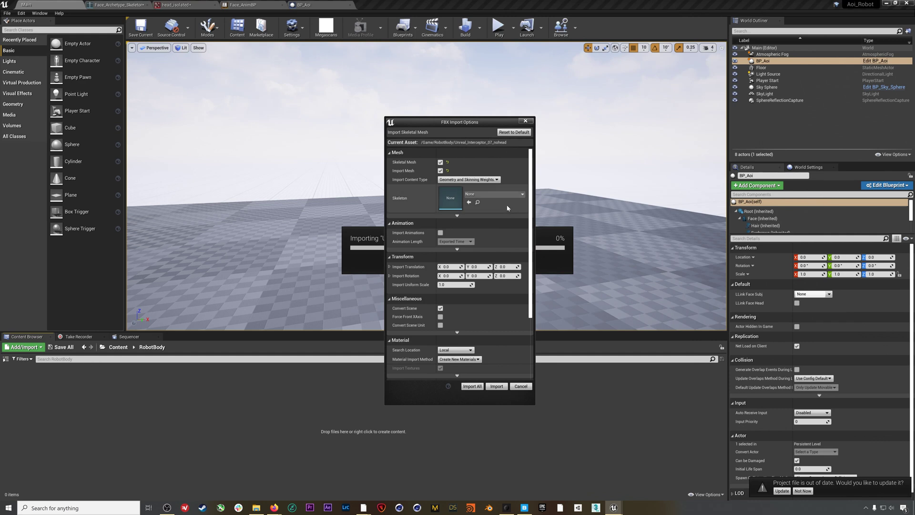
In Unreal Engine, import Unreal_Interceptor_07_nohead into RobotBody as a skeletal mesh with Use T0 As Ref Pose enabled
left_click(455, 217)
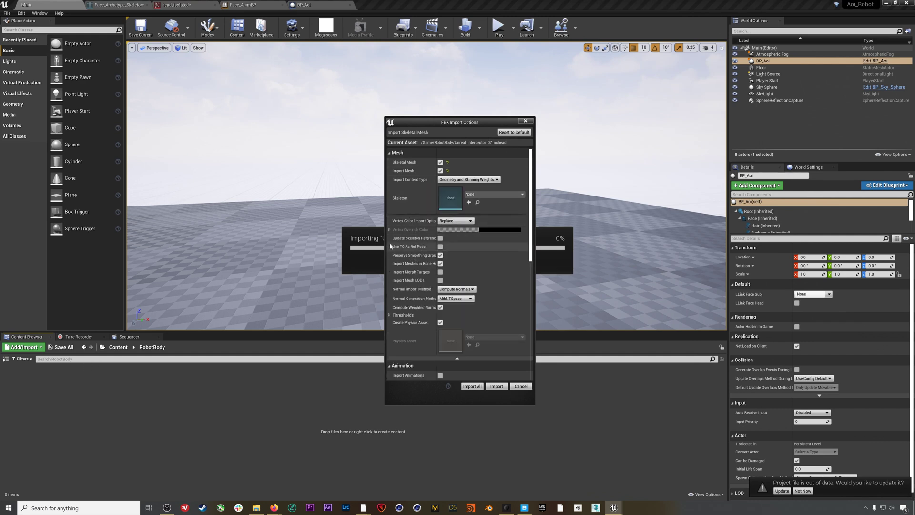
left_click(441, 247)
left_click(477, 388)
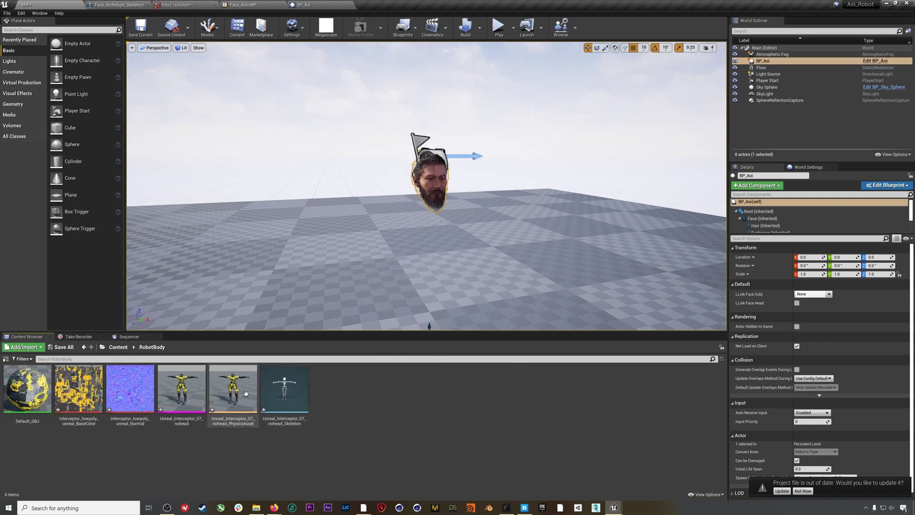
Create an Anim Blueprint from the nohead skeleton with the default name and place it in the level at the origin
right_click(284, 392)
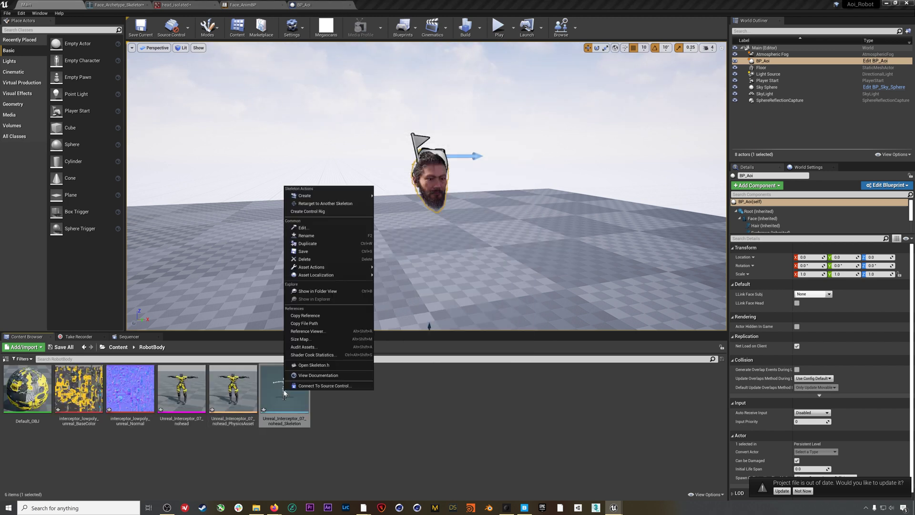
mouse_move(329, 200)
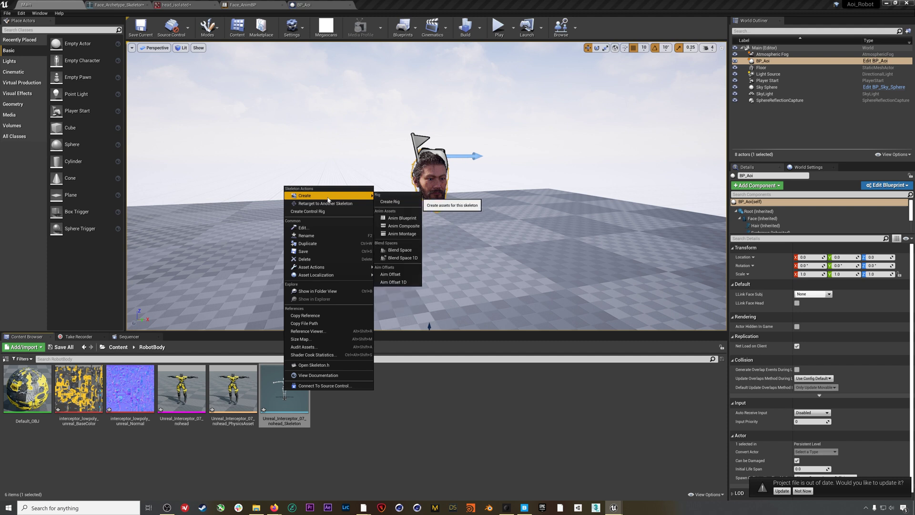
left_click(400, 219)
key("Return")
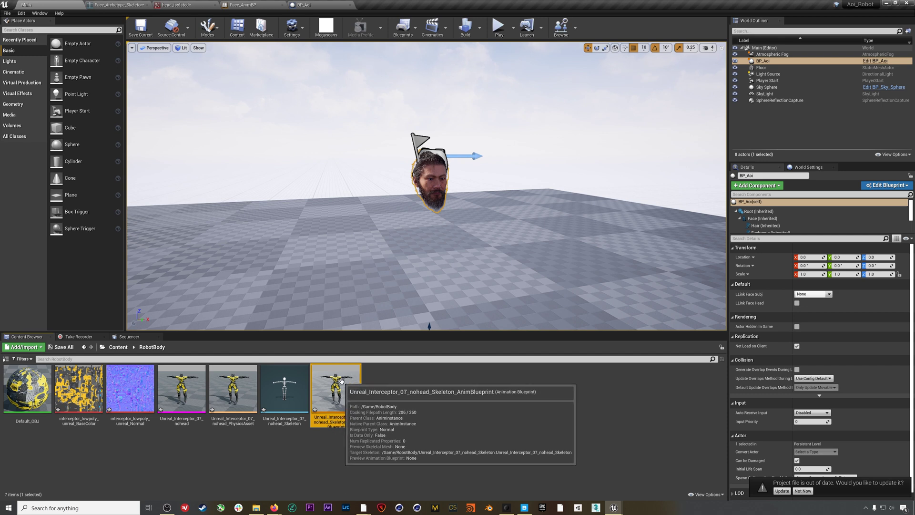
left_click_drag(356, 386, 431, 286)
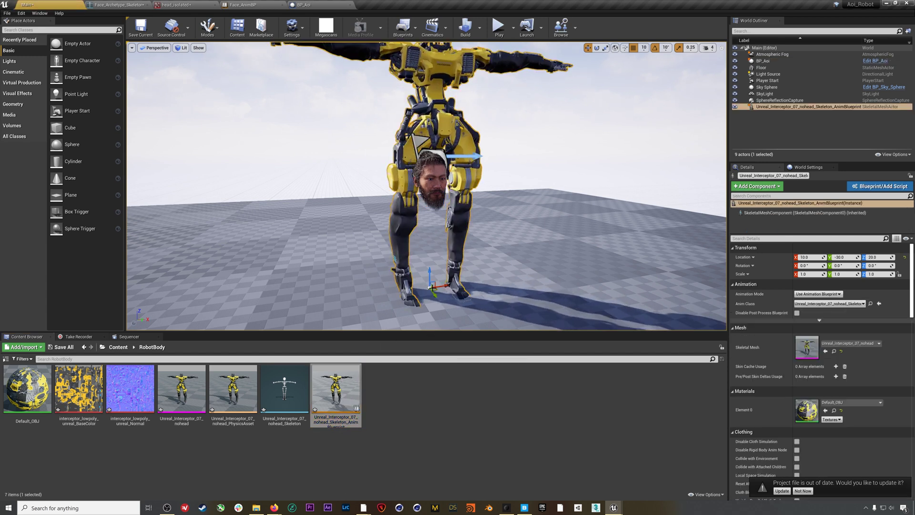
left_click(905, 258)
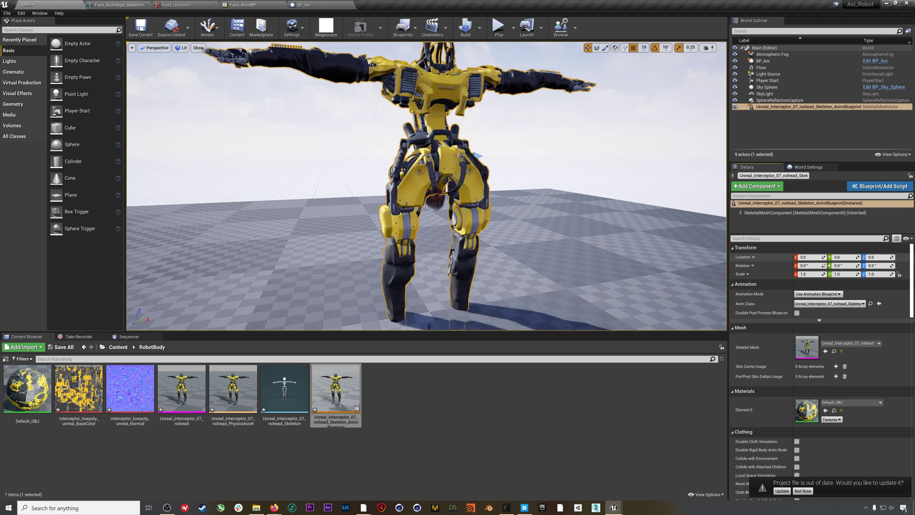
Raise BP_Aoi to Z 80, then fit the head onto the robot's neck at about Y 10.3, Z 75.6
left_click(763, 60)
left_click(877, 258)
type("80")
key("Return")
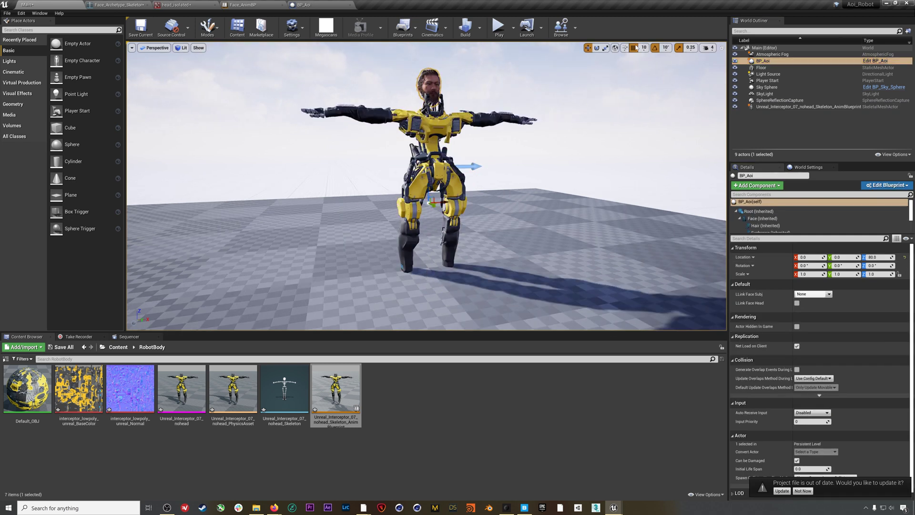
right_click_drag(427, 186, 333, 186)
mouse_move(433, 311)
left_mouse_down()
mouse_move(451, 309)
mouse_move(446, 303)
mouse_move(448, 310)
left_mouse_up()
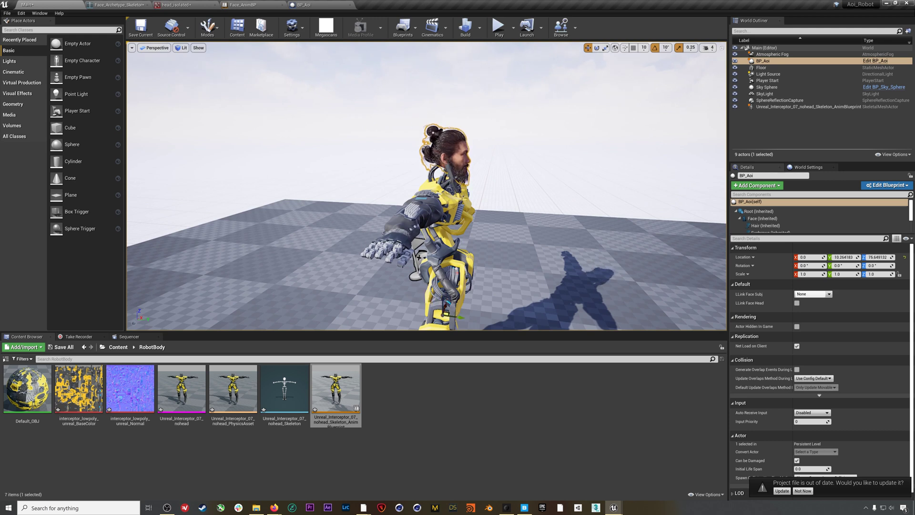
left_click_drag(429, 190, 348, 191, "alt")
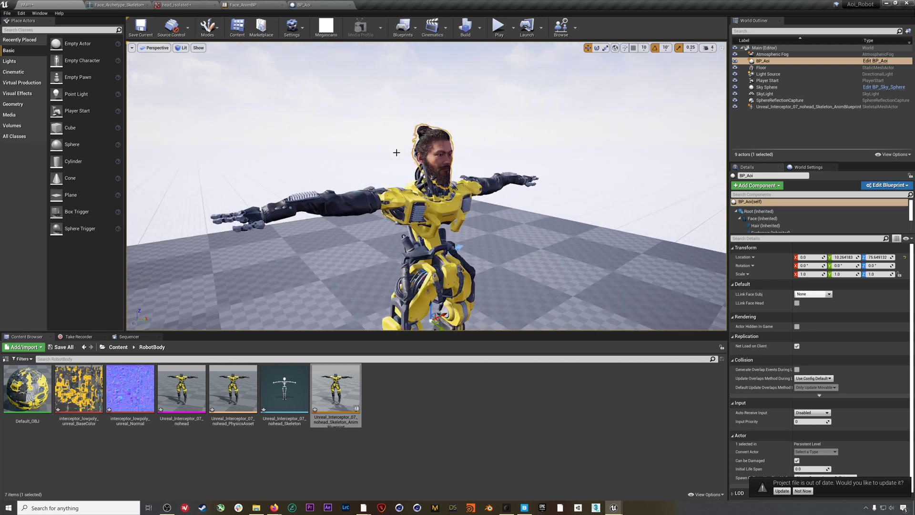
Scale BP_Aoi to 1.1 on all three axes and lower the head onto the neck to about Z 64.7
left_click(806, 274)
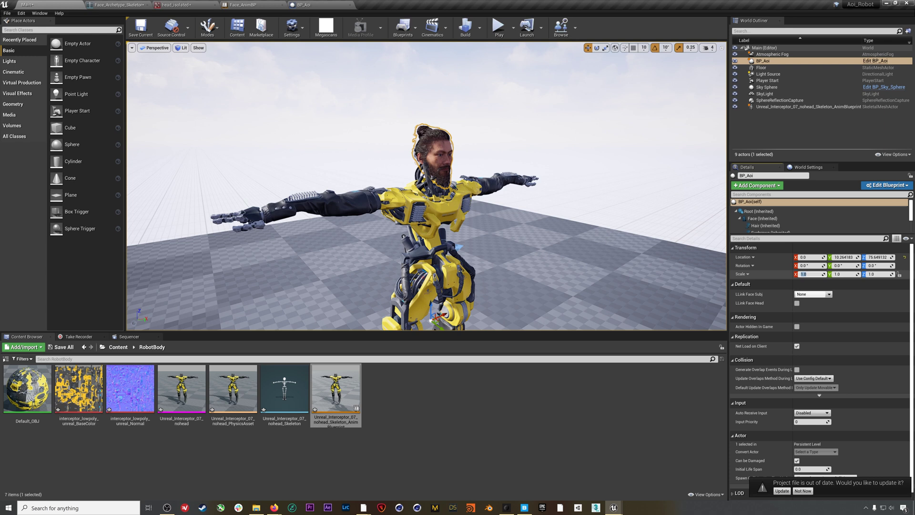
type("1.1")
key("Tab")
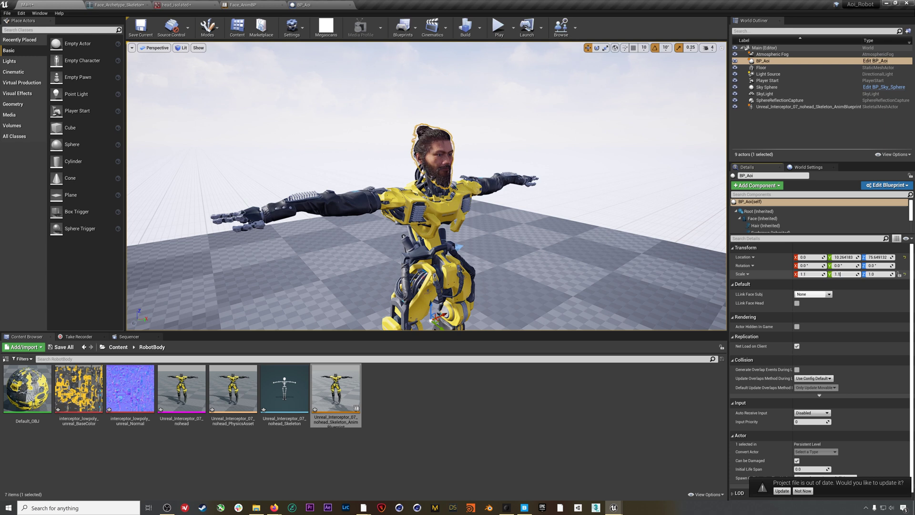
key("Tab")
type("1.1")
key("Return")
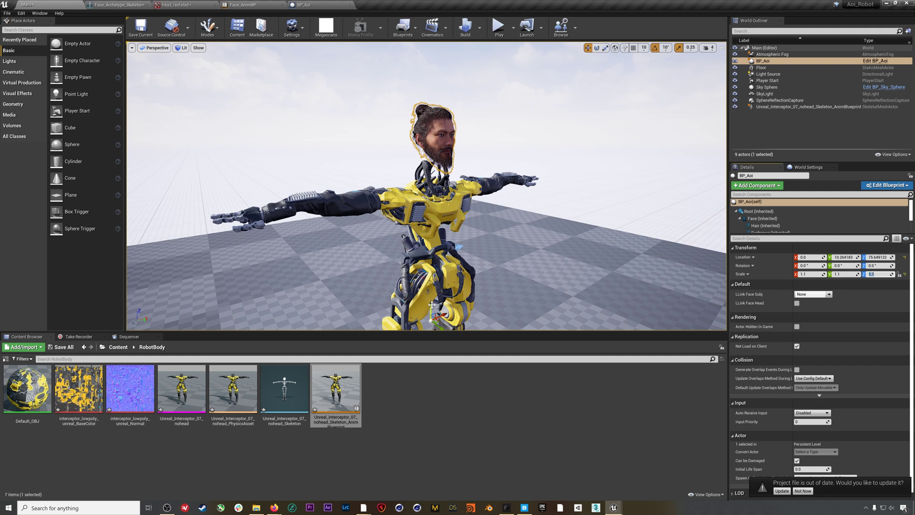
left_click_drag(432, 304, 440, 318)
right_click_drag(440, 318, 392, 295)
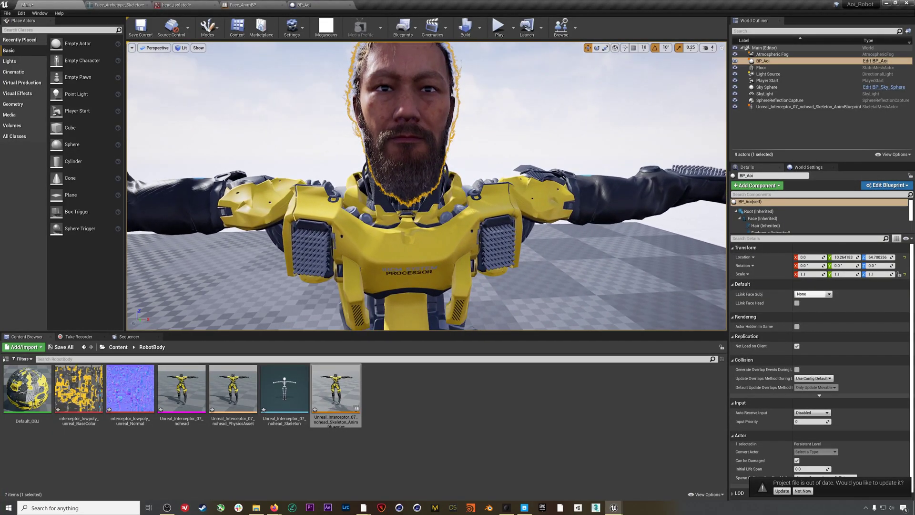
Attach BP_Aoi to the head bone of the robot body actor
key("f")
left_click_drag(763, 61, 773, 108)
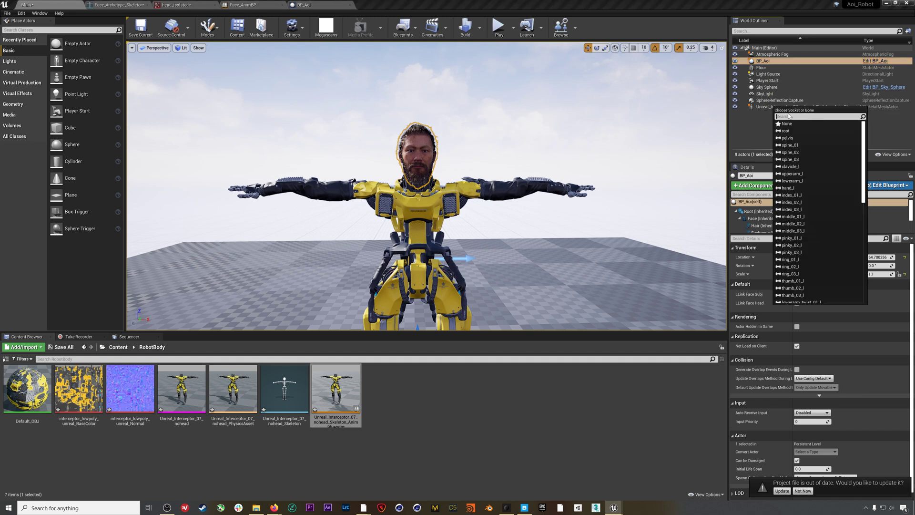
type("head")
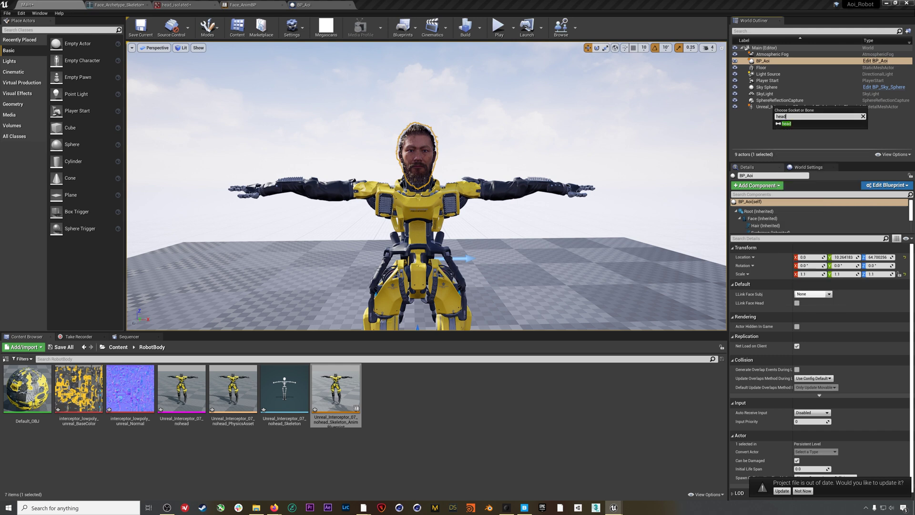
left_click(786, 124)
left_click(764, 123)
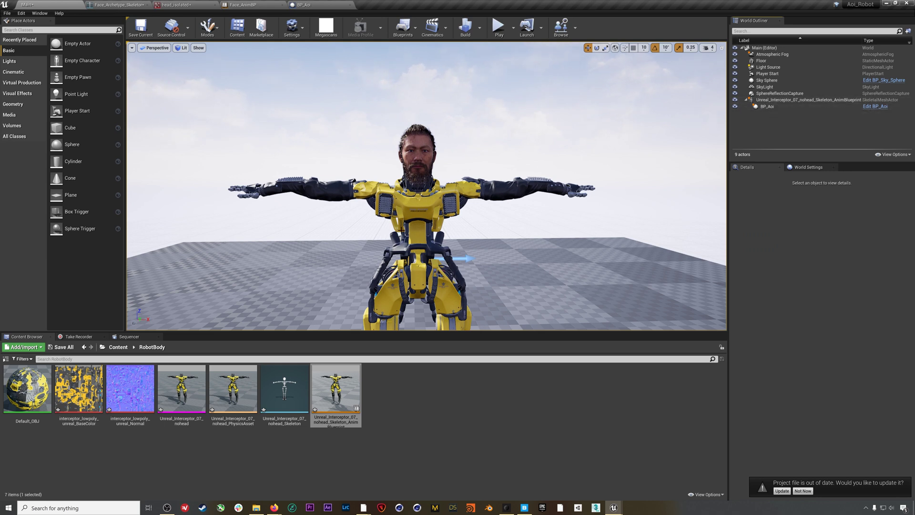
Raise the robot body actor above the floor to about Z 19.3, checking that the attached head follows
left_click_drag(439, 211, 400, 210, "alt")
scroll(432, 209, "down", 5)
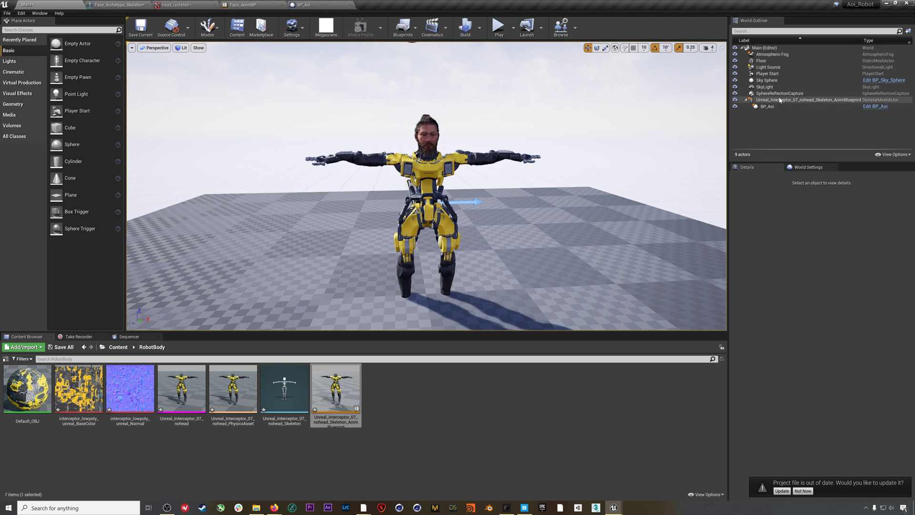
left_click(806, 99)
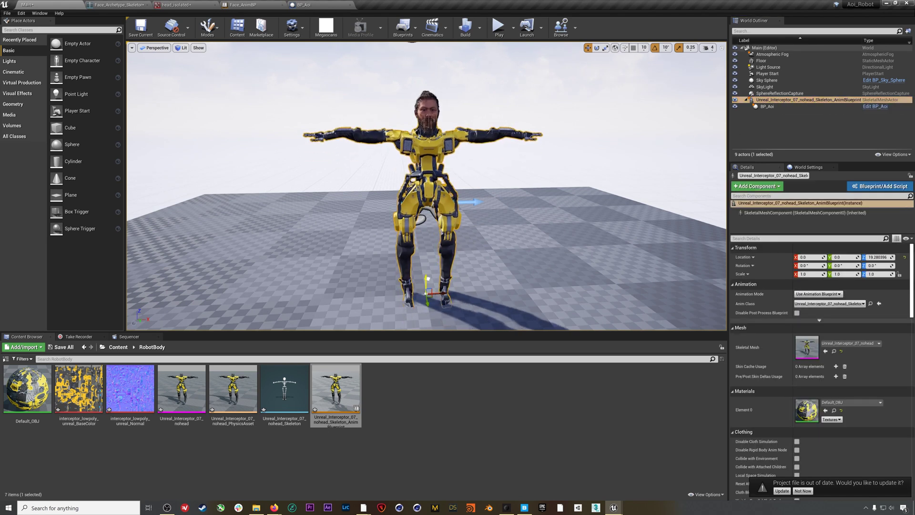
left_click(767, 80)
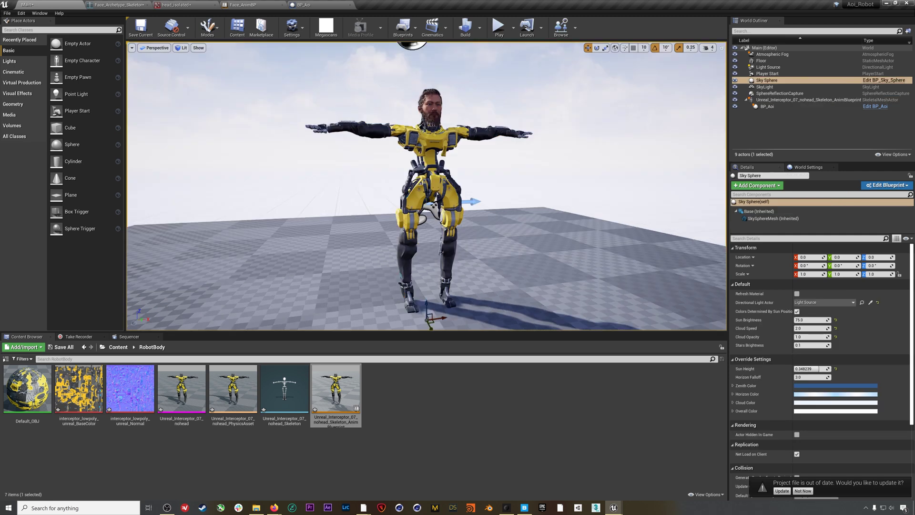
Search the plugins for "rokoko" and check whether Rokoko Studio Live is enabled
left_click(21, 14)
left_click(41, 122)
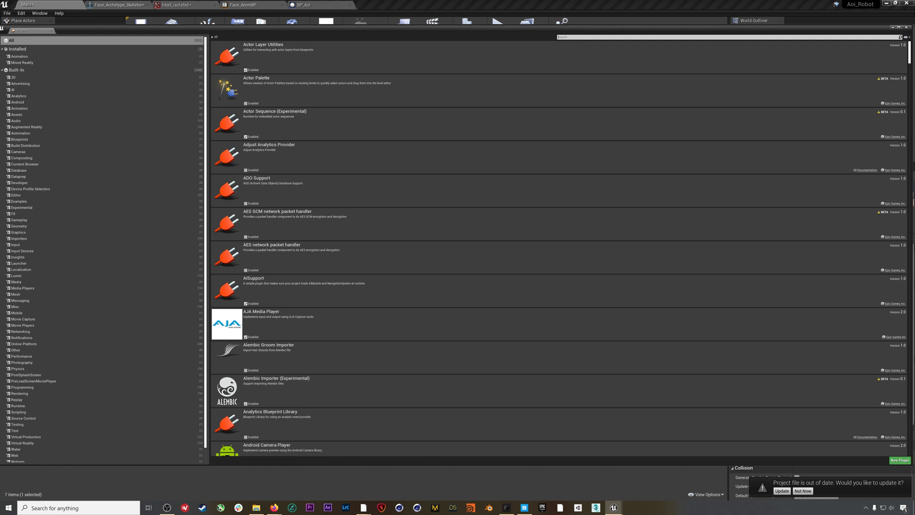
type("rokoko")
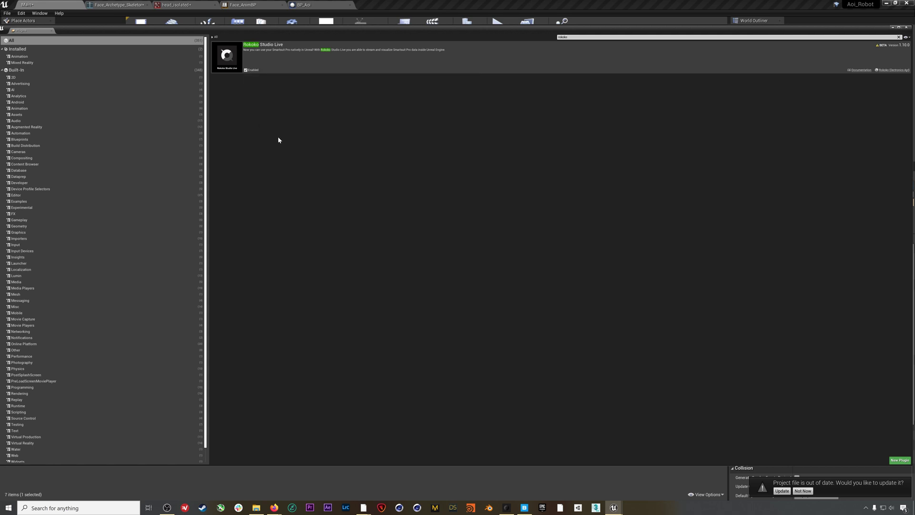
left_click(907, 27)
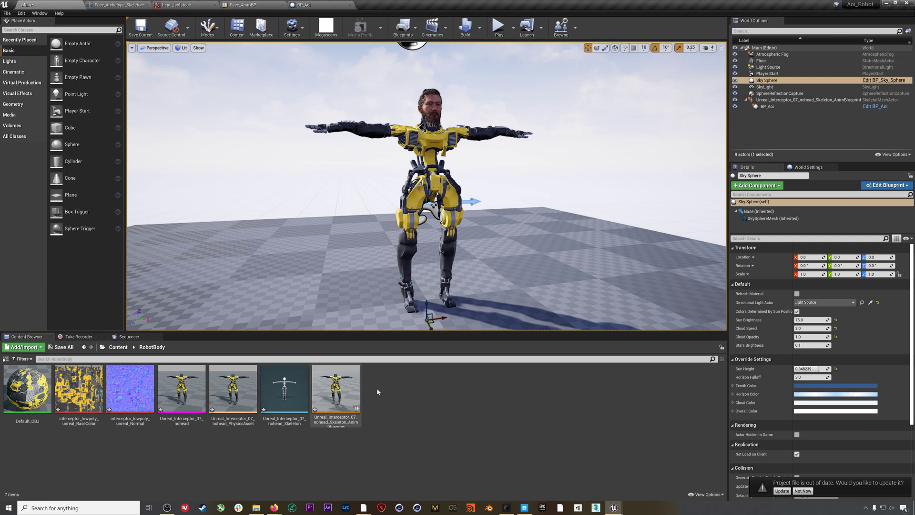
Open the robot's Anim Blueprint and add a Local To Component node to its AnimGraph
double_click(347, 391)
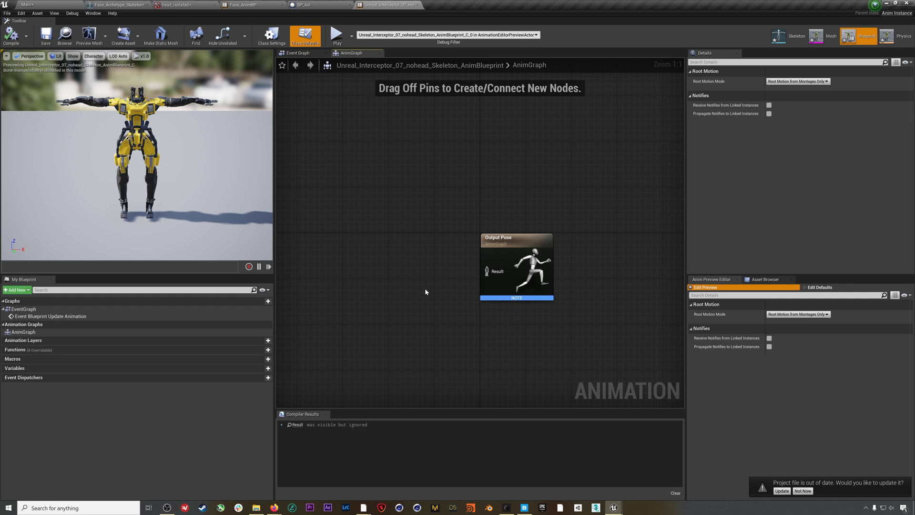
scroll(424, 275, "down", 1)
right_click_drag(387, 284, 420, 266)
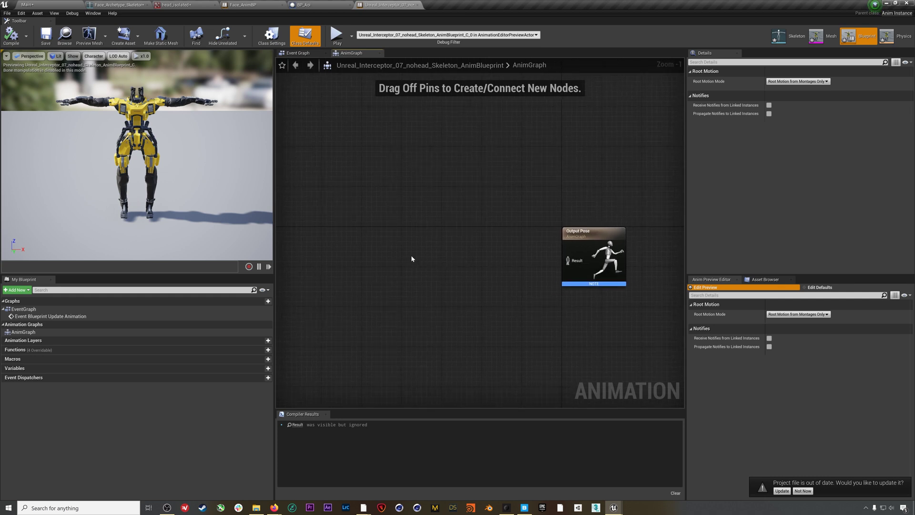
right_click(348, 243)
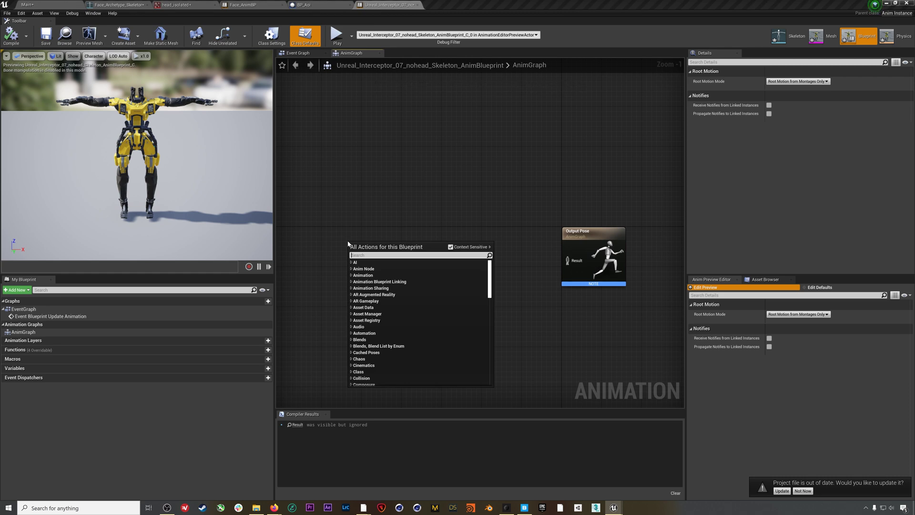
type("local to comp")
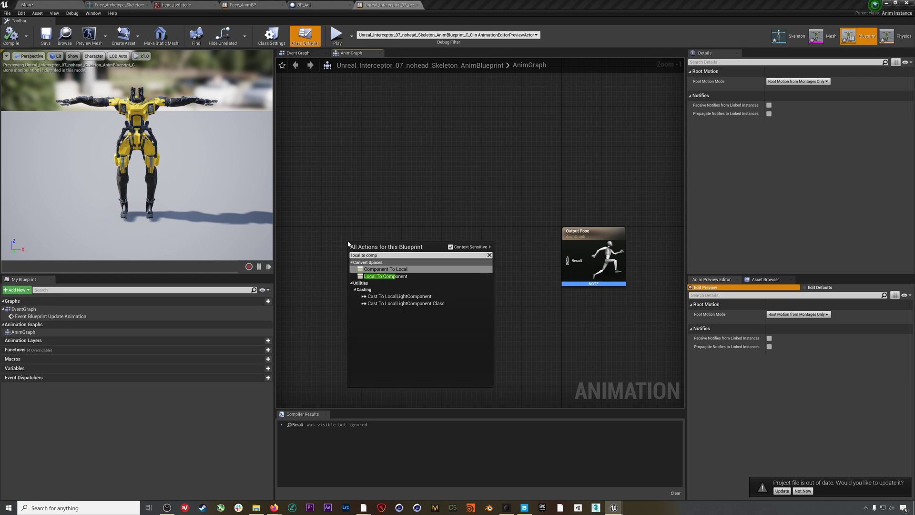
left_click(385, 276)
Add a Rokoko Body Pose node after Local To Component and connect its output to the Output Pose's Result
left_click_drag(372, 244, 400, 181)
type("smart")
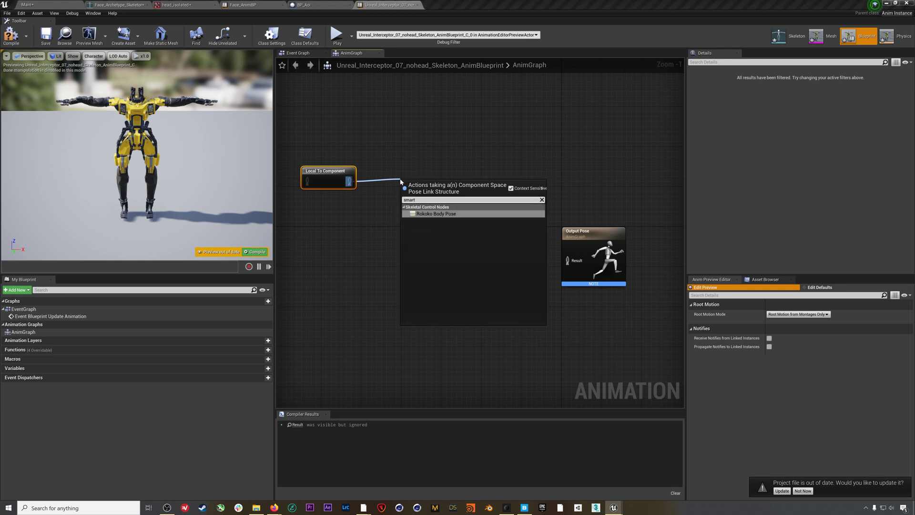
key("Return")
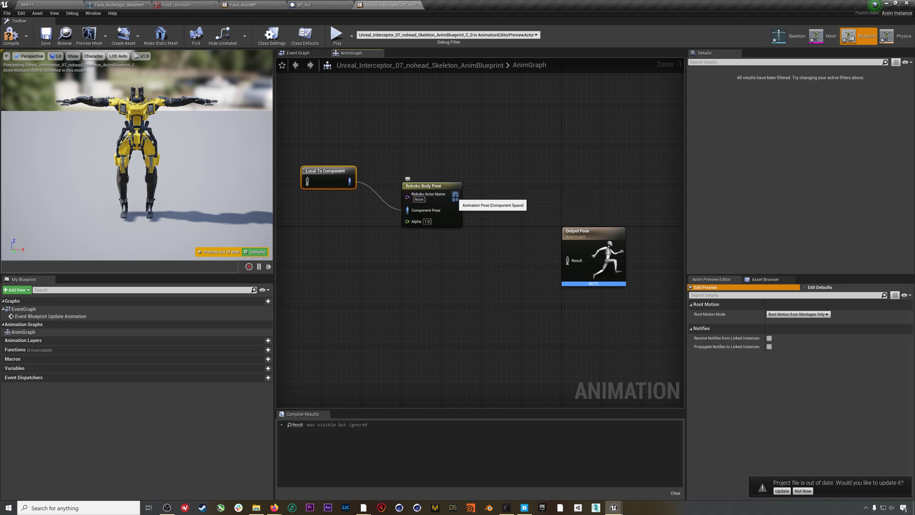
left_click_drag(456, 196, 570, 262)
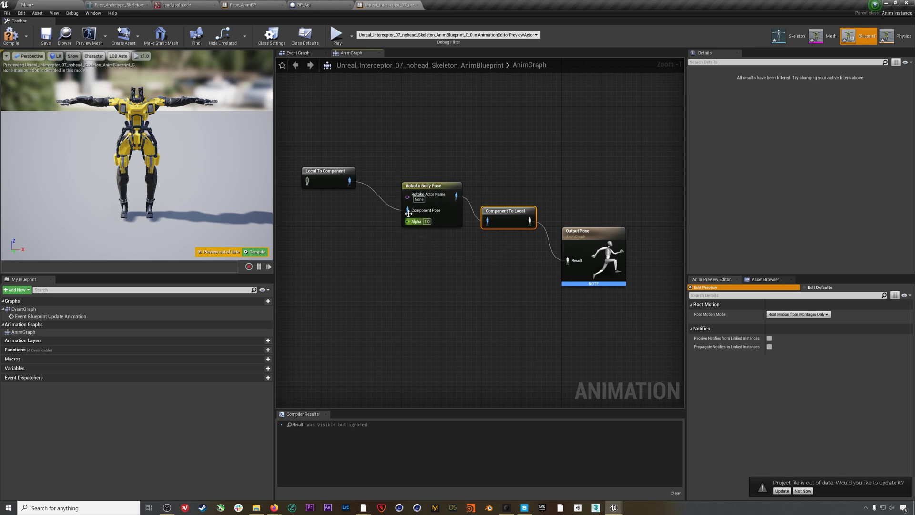
Enter the performer's profile name as the Rokoko Actor Name on the Rokoko Body Pose node and compile the Anim Blueprint
left_click(414, 198)
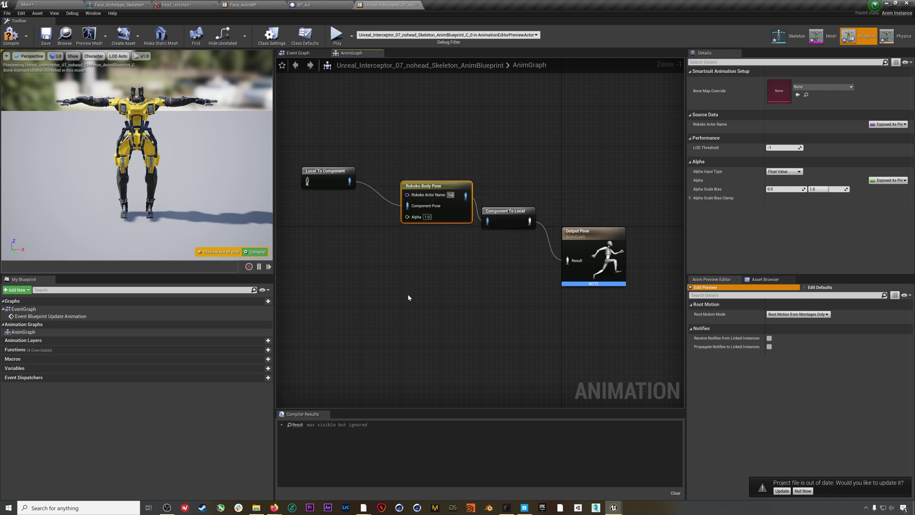
left_click(436, 269)
left_click_drag(457, 148, 414, 266)
key("F7")
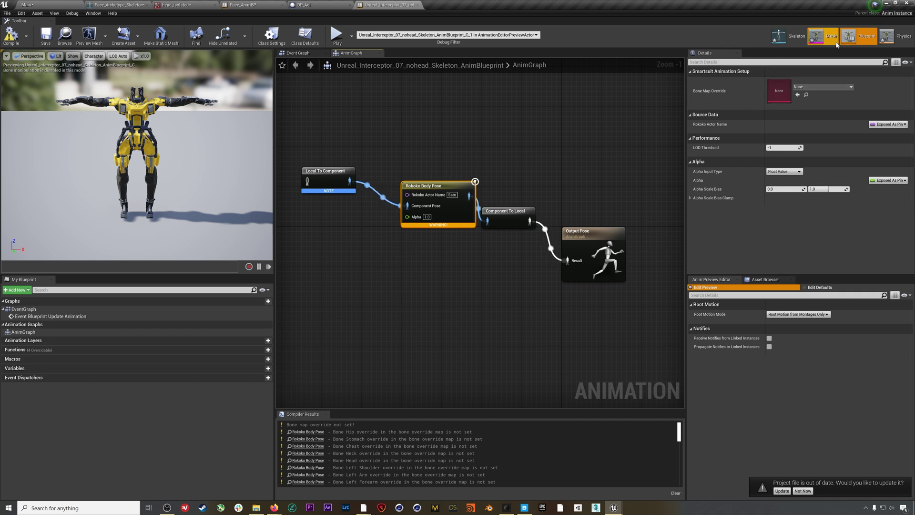
Open the robot's skeleton for reference and create a SmartsuitBodyMapData data asset in the RobotBody content folder
left_click(788, 37)
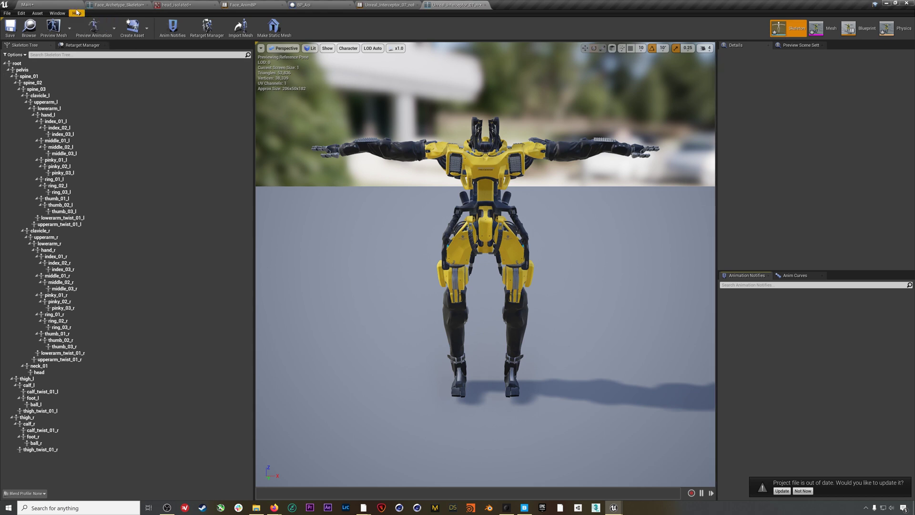
left_click(61, 8)
left_click(408, 409)
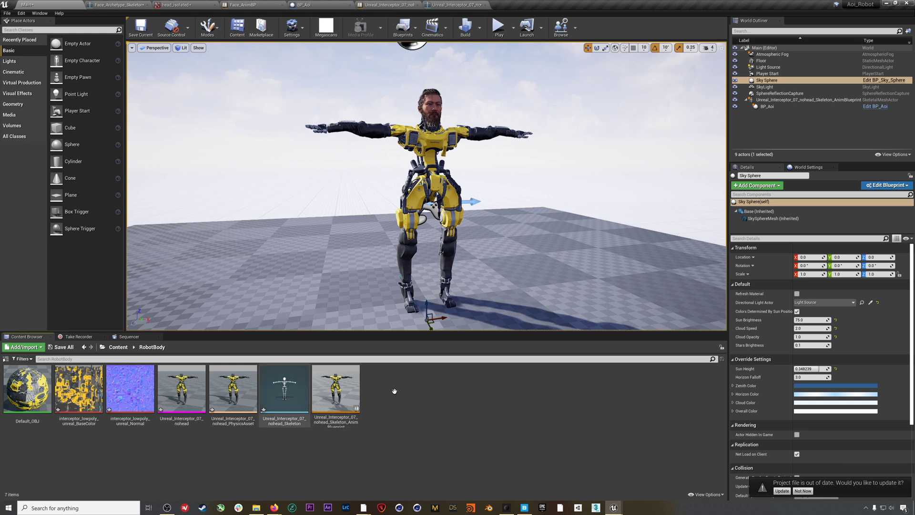
right_click(408, 390)
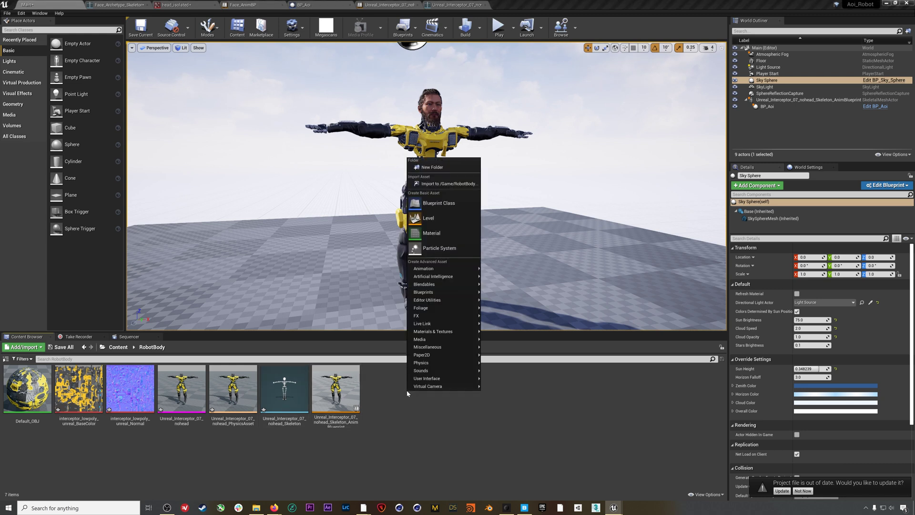
mouse_move(440, 384)
mouse_move(437, 349)
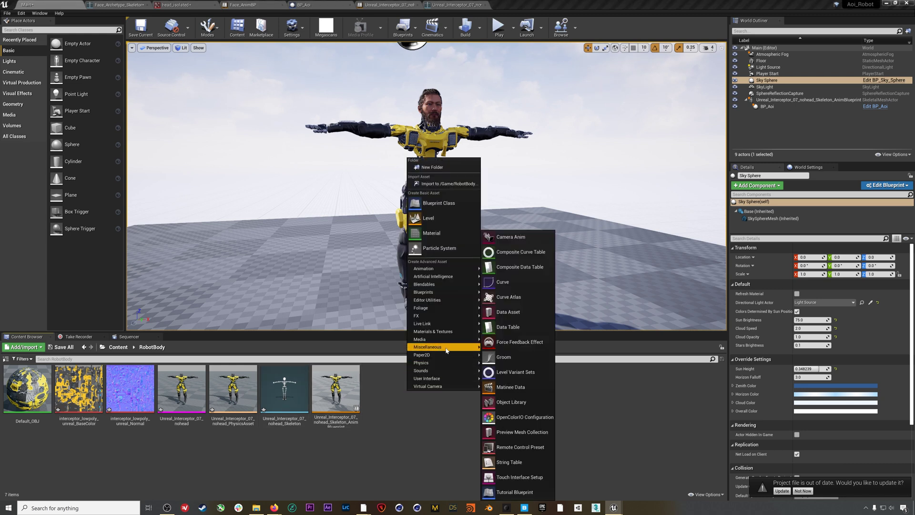
left_click(508, 311)
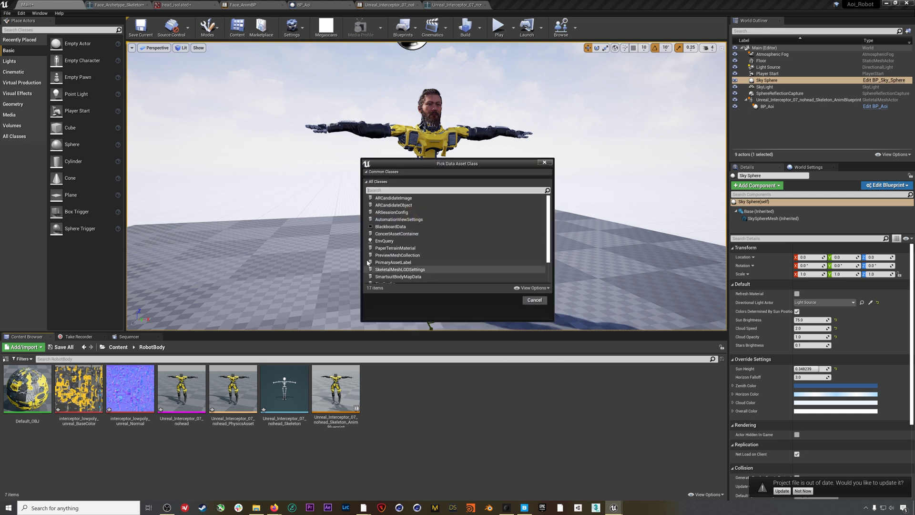
type("Samr")
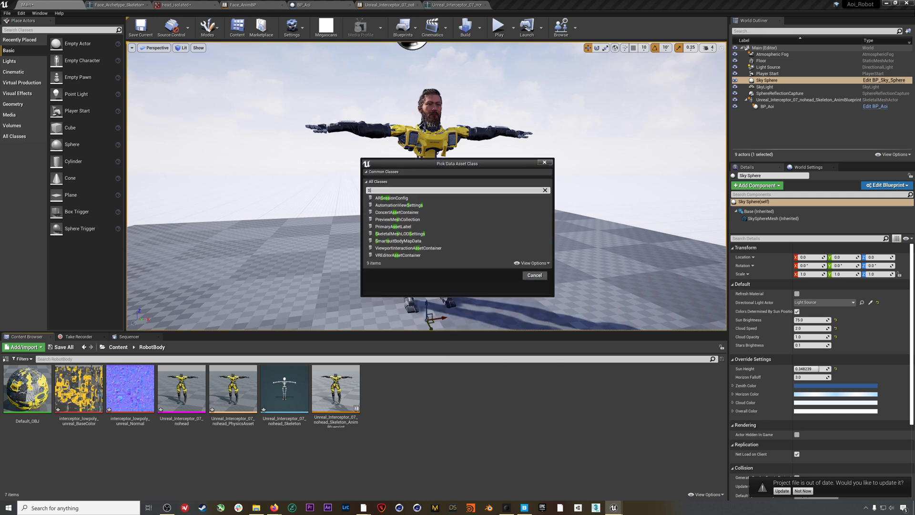
key("BackSpace")
type("mart")
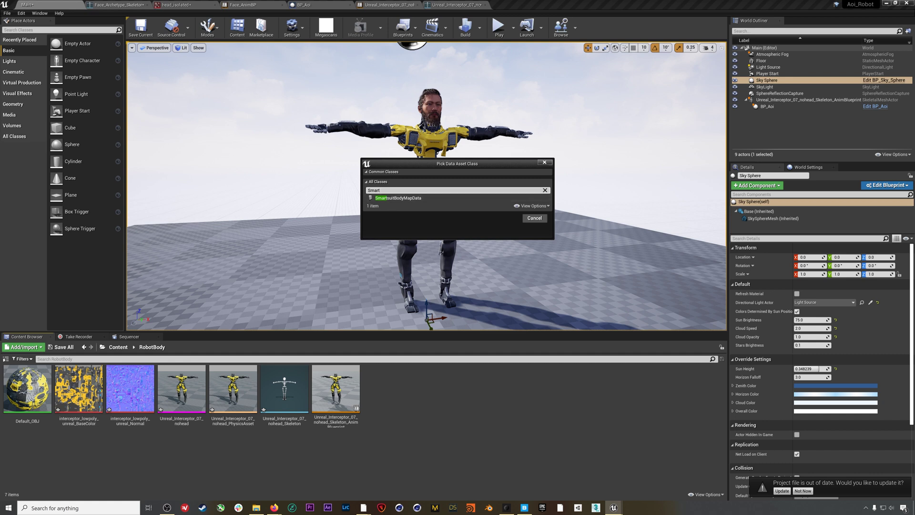
left_click(406, 198)
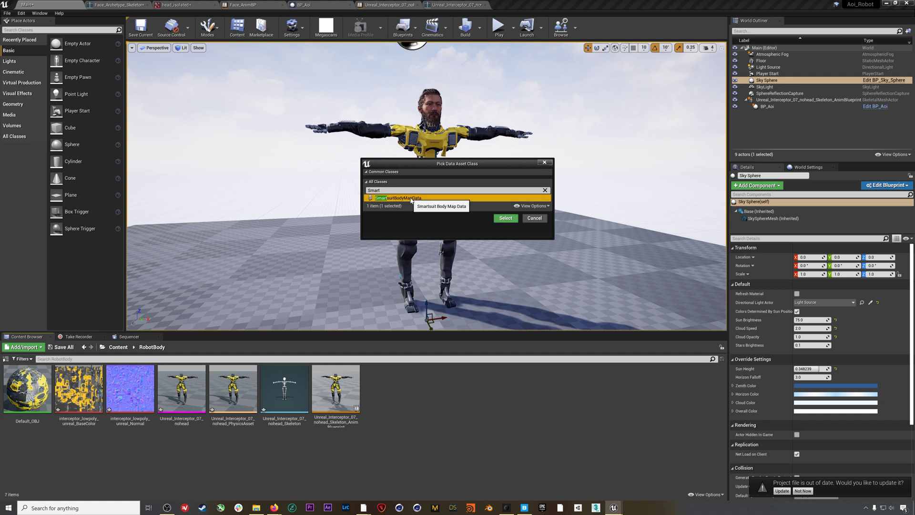
left_click(506, 218)
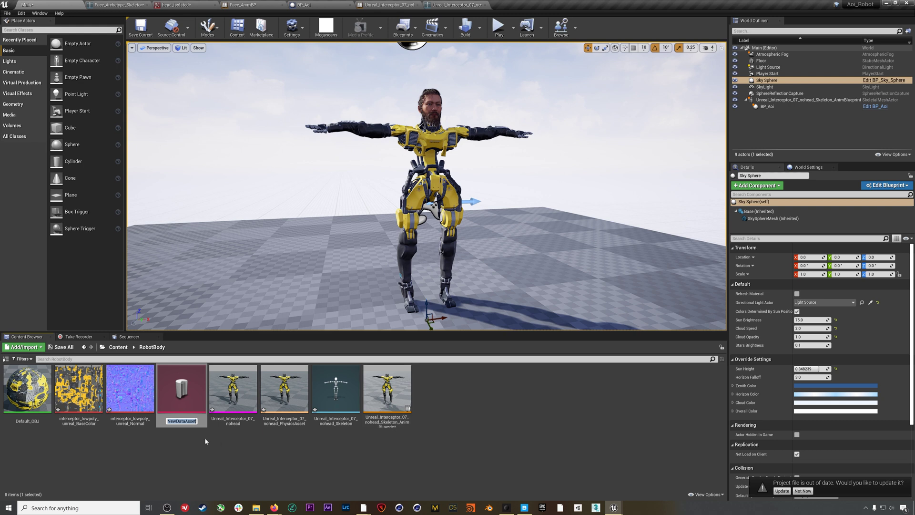
Name the data asset Interceptor_BoneList and open it in a tall floating window beside the robot's skeleton tree
type("Interceptor_Bonelist")
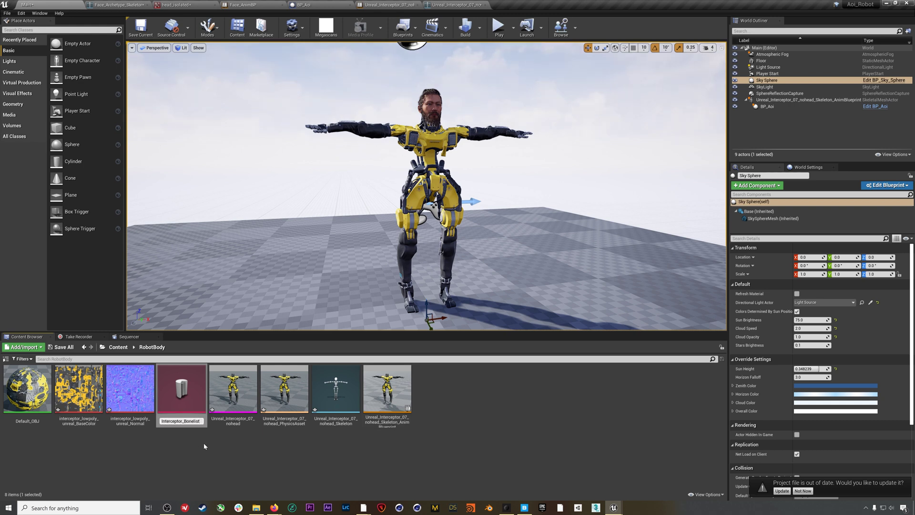
key("Return")
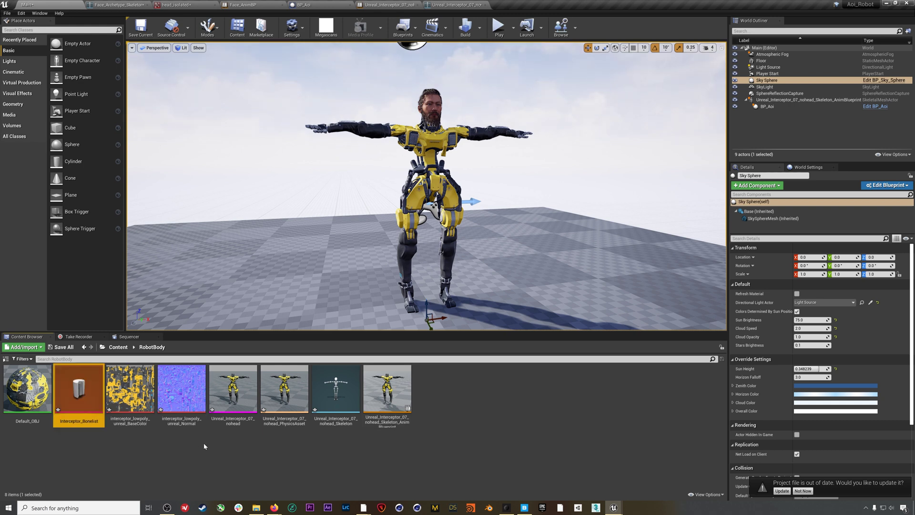
double_click(84, 388)
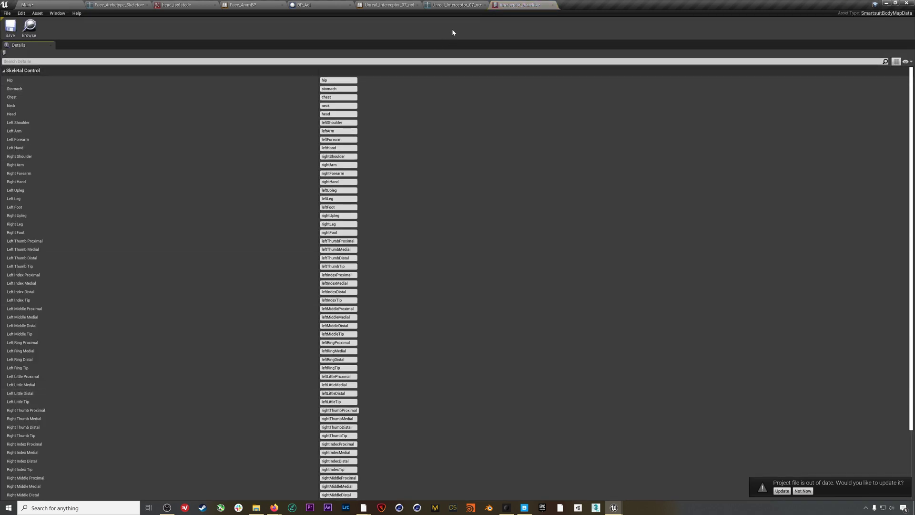
left_click_drag(520, 5, 287, 35)
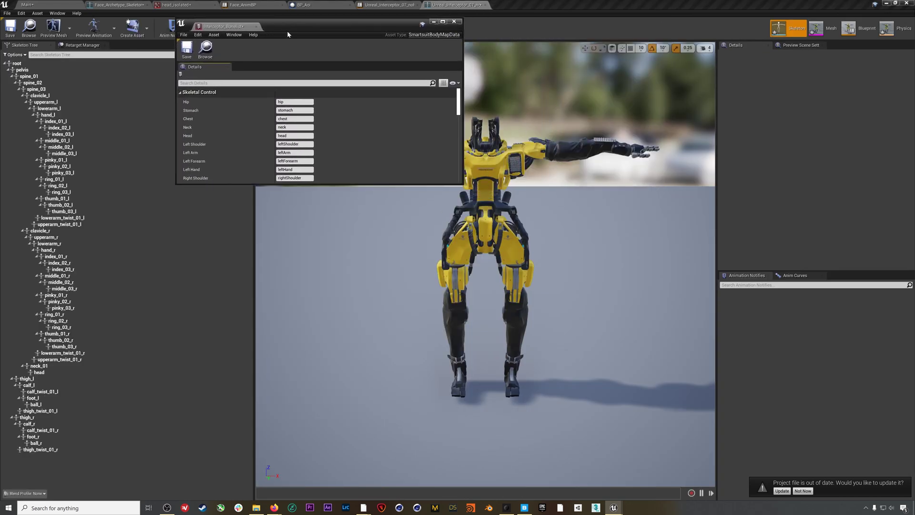
left_click_drag(355, 184, 354, 494)
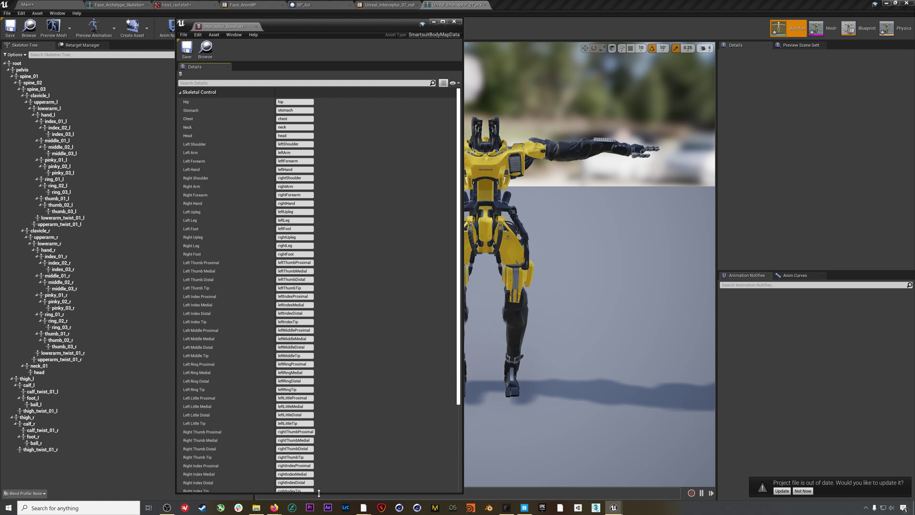
Copy the pelvis bone name from the skeleton tree into the bone list's Hip entry
right_click(28, 70)
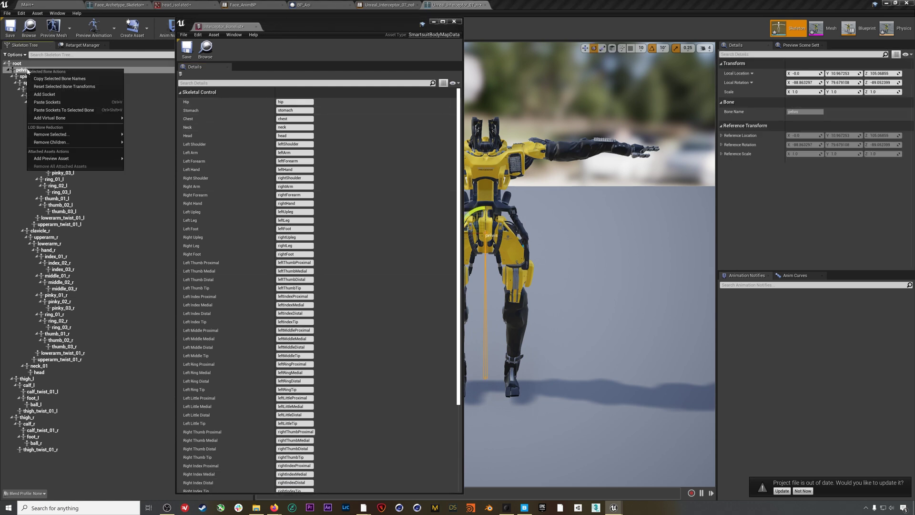
left_click(49, 79)
left_click(286, 102)
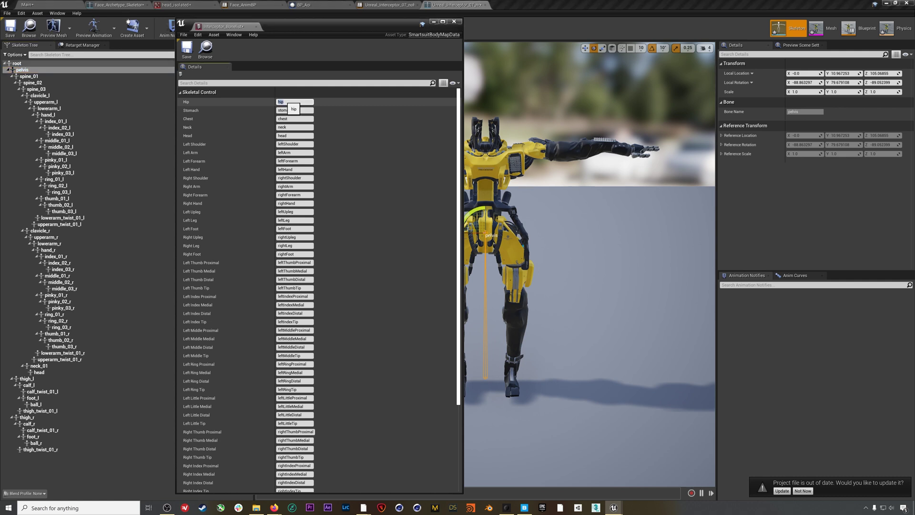
left_click(294, 102)
Fill the remaining bone list entries with the matching skeleton bone names, using none for the finger tips, and save and close the asset
right_click(29, 79)
left_click(40, 86)
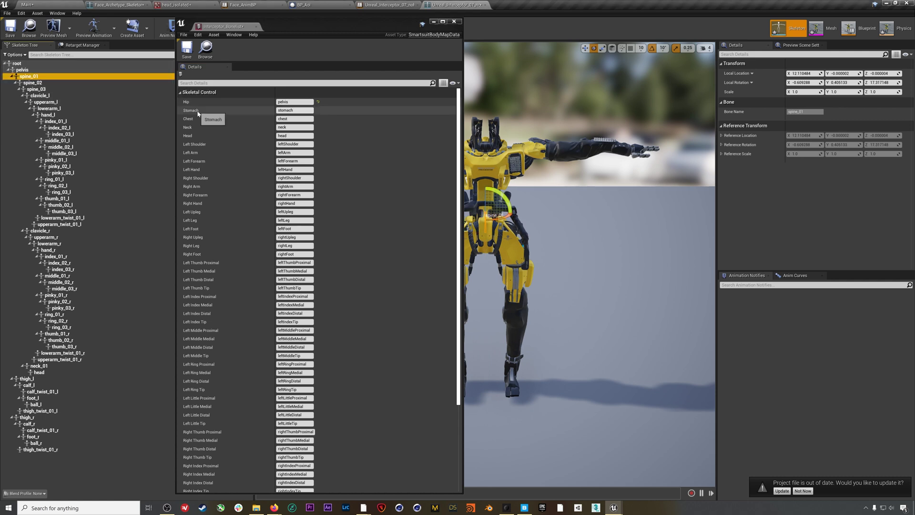
left_click_drag(28, 76, 294, 118)
left_click(39, 365)
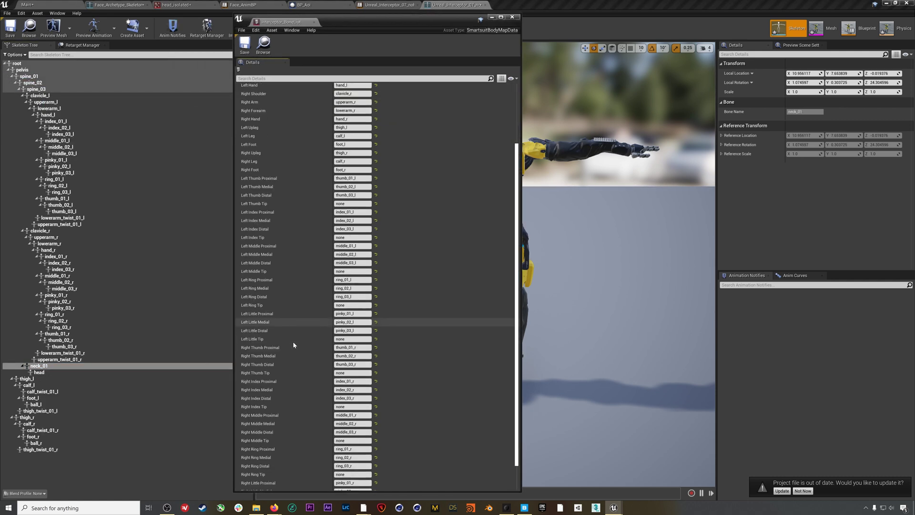
scroll(292, 342, "down", 3)
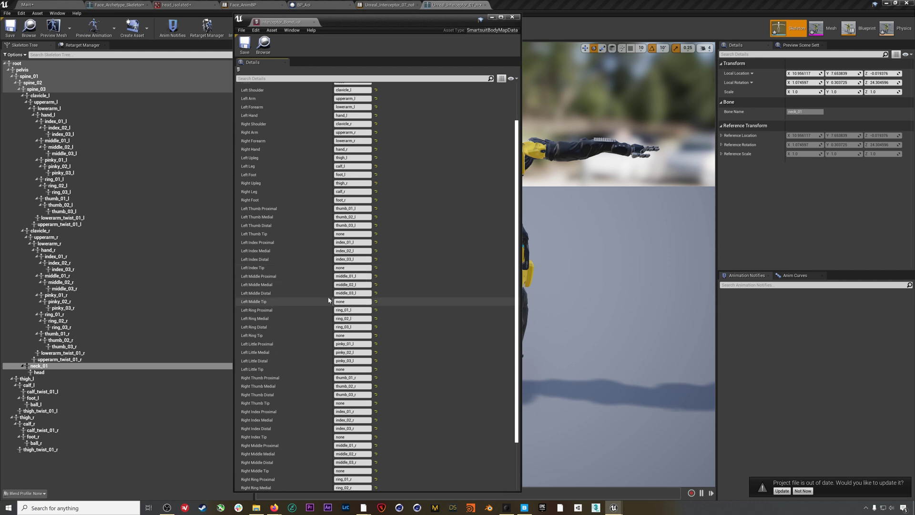
left_click(245, 44)
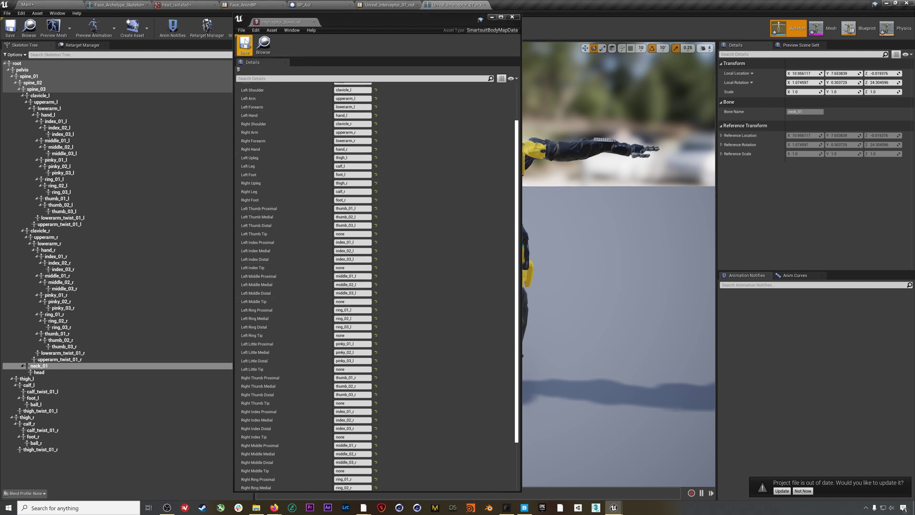
left_click(514, 17)
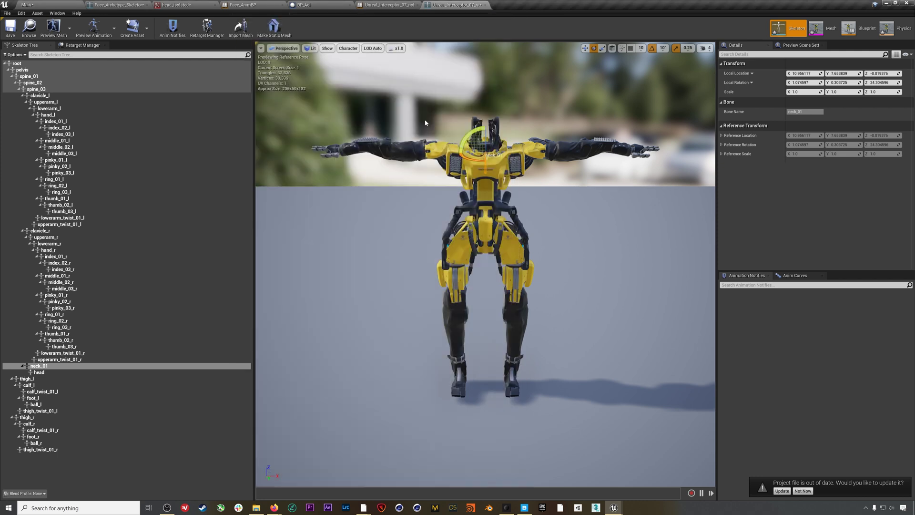
Assign Interceptor_BoneList as the Rokoko Body Pose node's Bone Map Override, and compile and save the Anim Blueprint
left_click(383, 5)
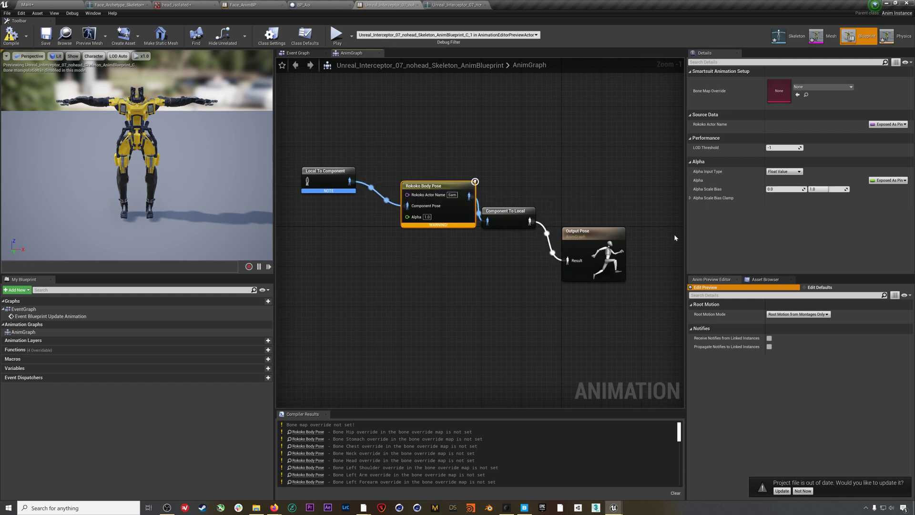
left_click(811, 88)
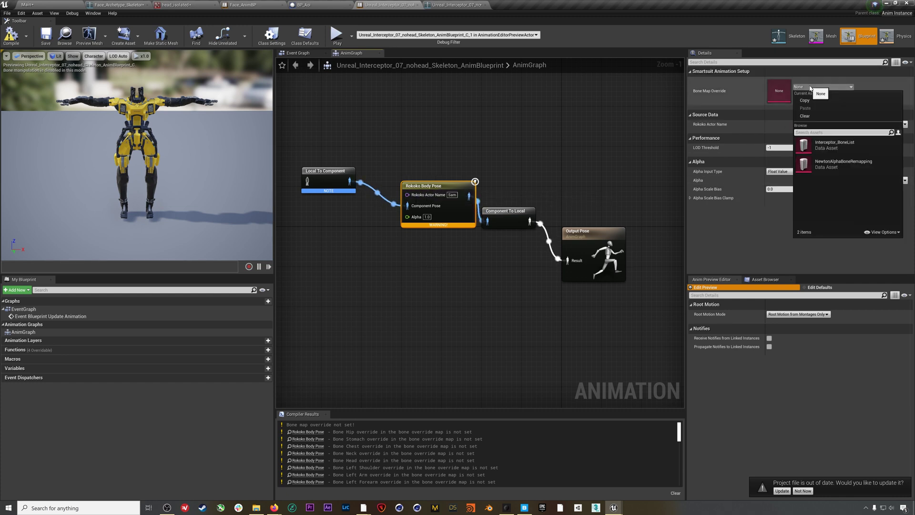
left_click(837, 145)
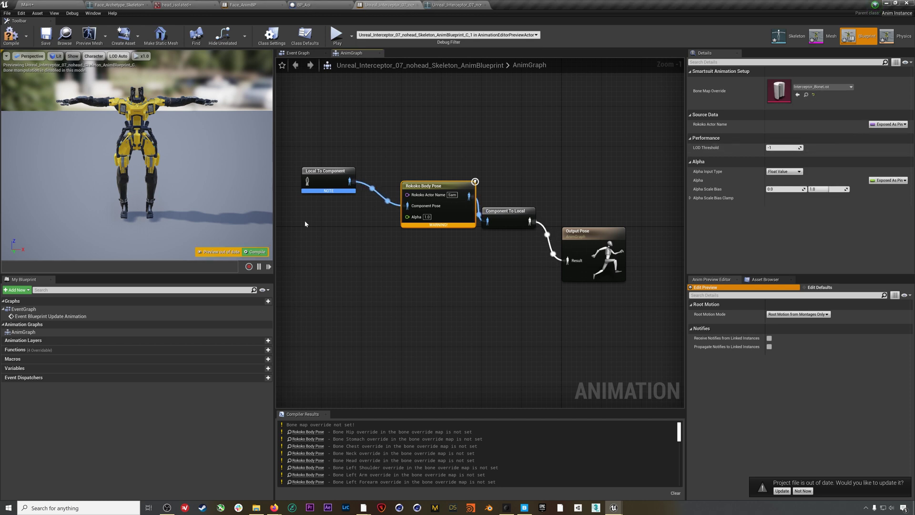
left_click(15, 38)
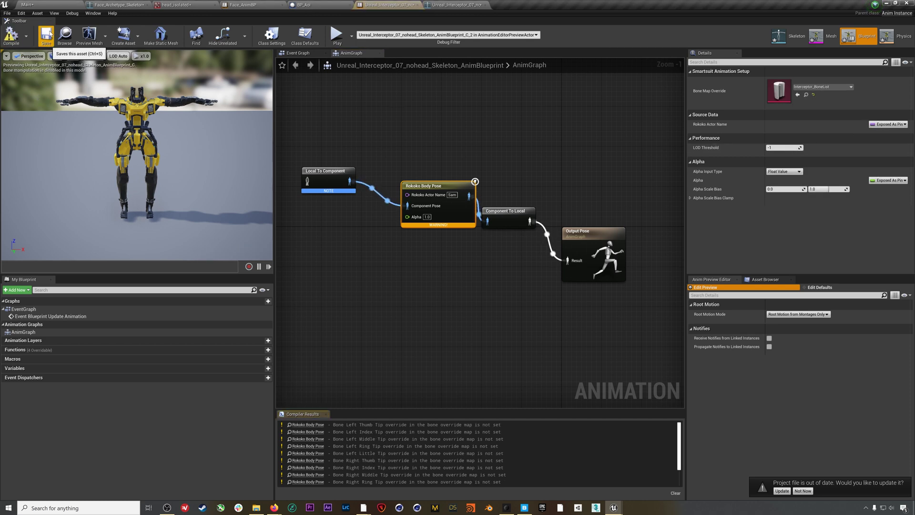
left_click(47, 34)
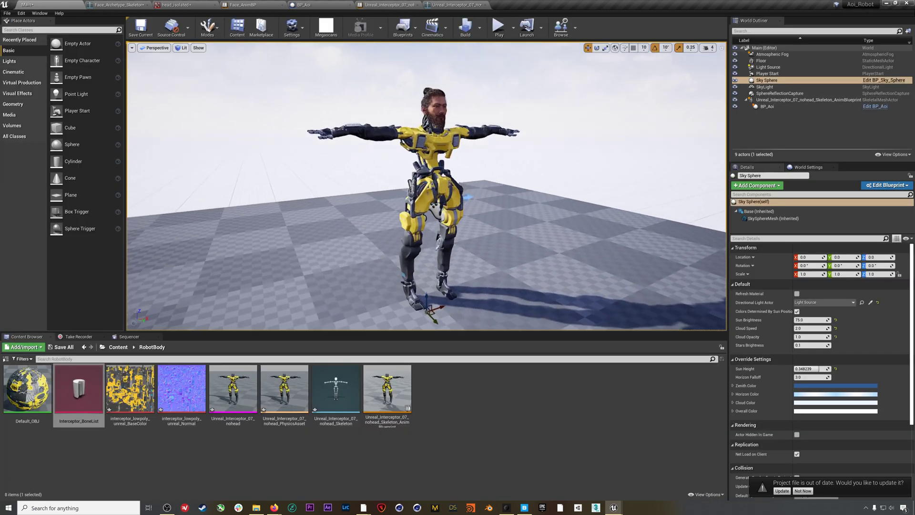
Switch to Rokoko Studio, pause the take-3 playback and turn on live streaming to Unreal Engine
mouse_move(449, 209)
left_mouse_down("alt")
mouse_move(429, 208)
mouse_move(449, 209)
left_mouse_up("alt")
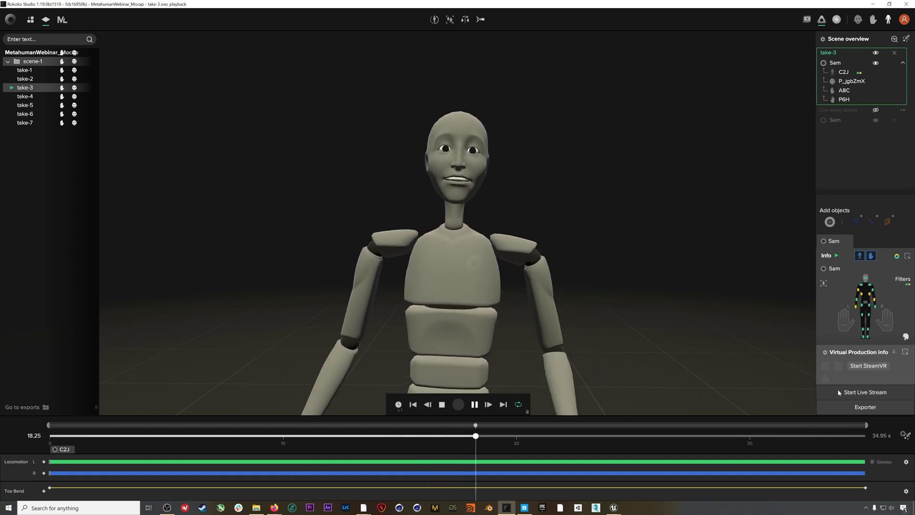
left_click(476, 406)
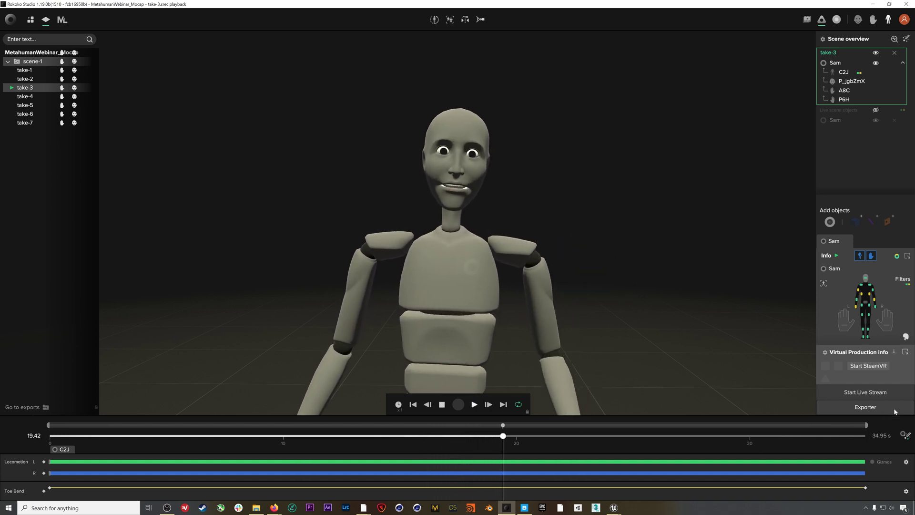
left_click(864, 392)
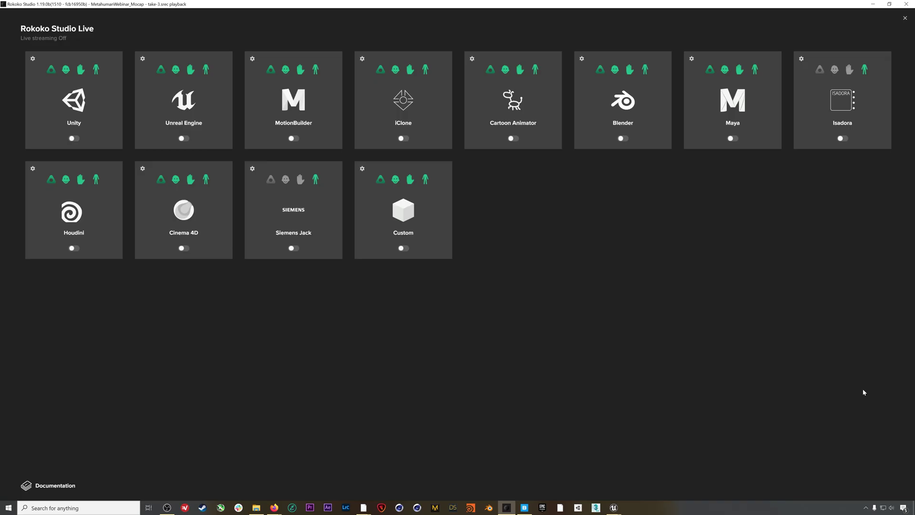
left_click(183, 139)
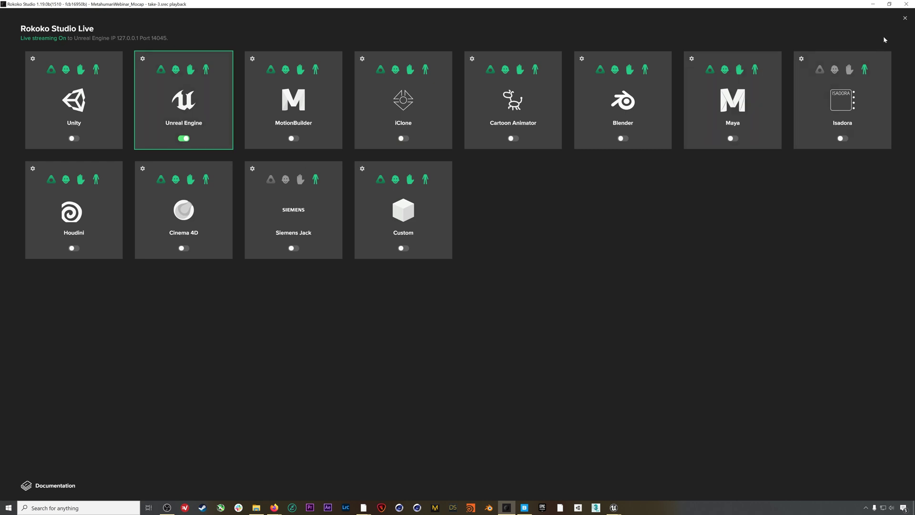
Close the live streaming settings, resume the take-3 playback in Rokoko Studio and switch back to Unreal Engine
left_click(905, 19)
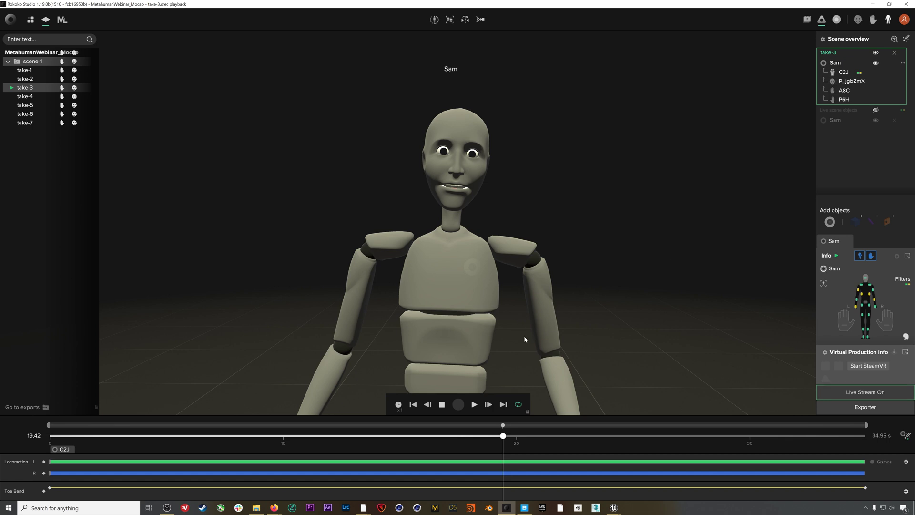
left_click(475, 405)
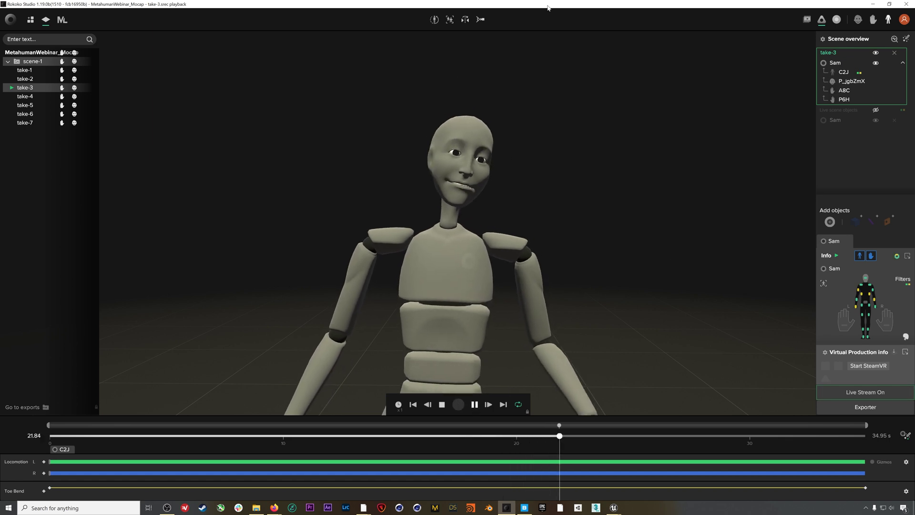
left_click(873, 4)
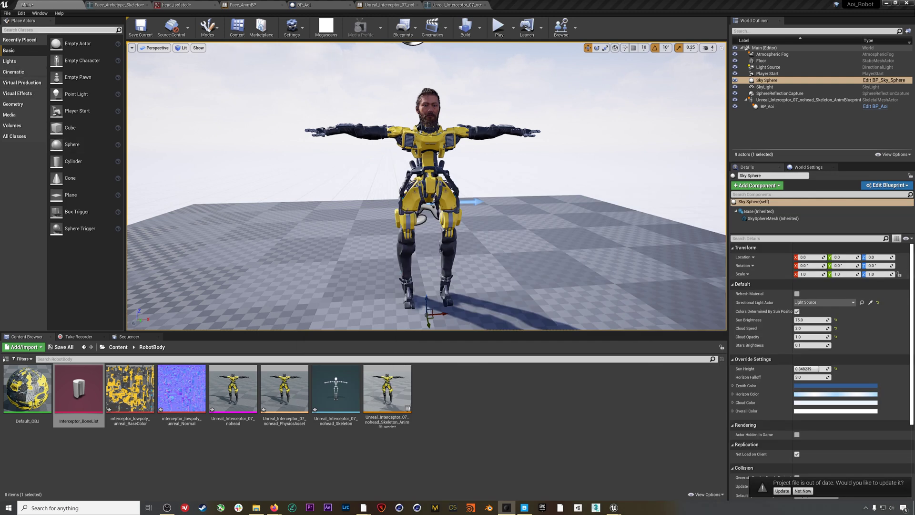
Find the Rokoko Receiver actor and place it in the level
type("rec")
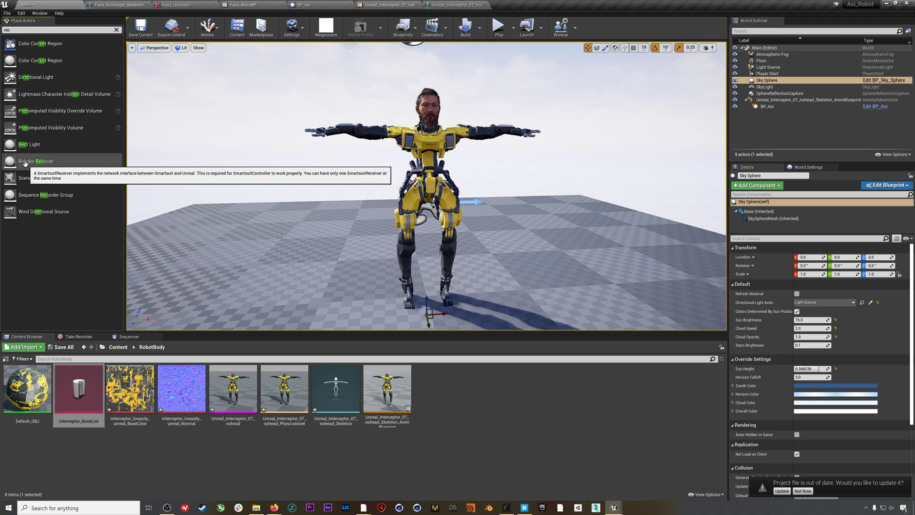
left_click_drag(21, 159, 245, 156)
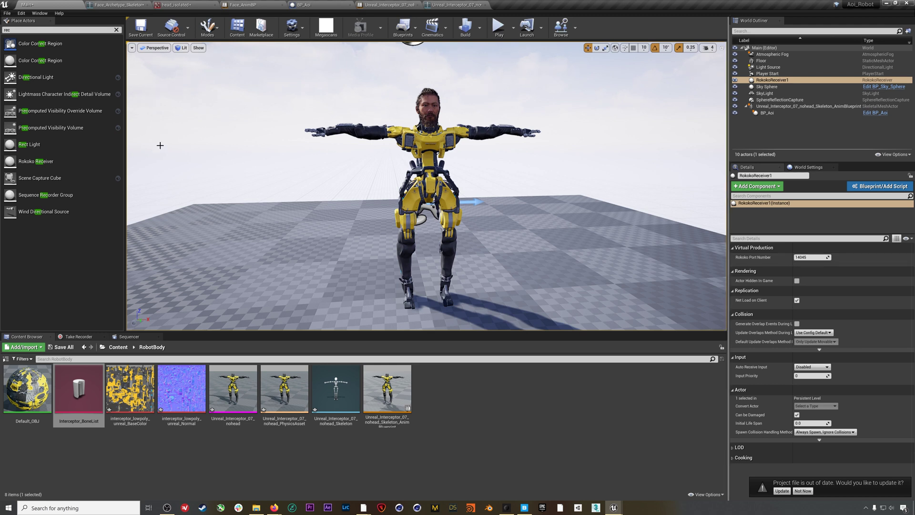
Add the Rokoko Studio stream as a Live Link source and close the Live Link window
left_click(39, 13)
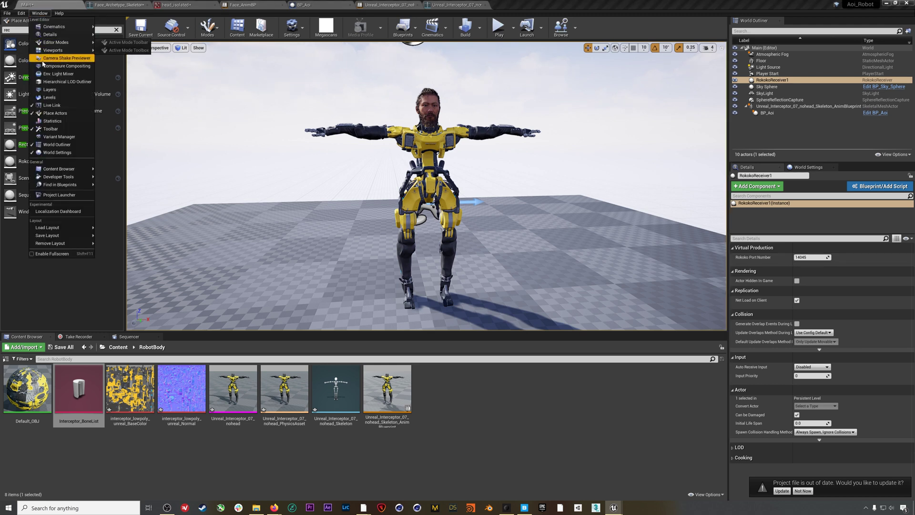
left_click(53, 113)
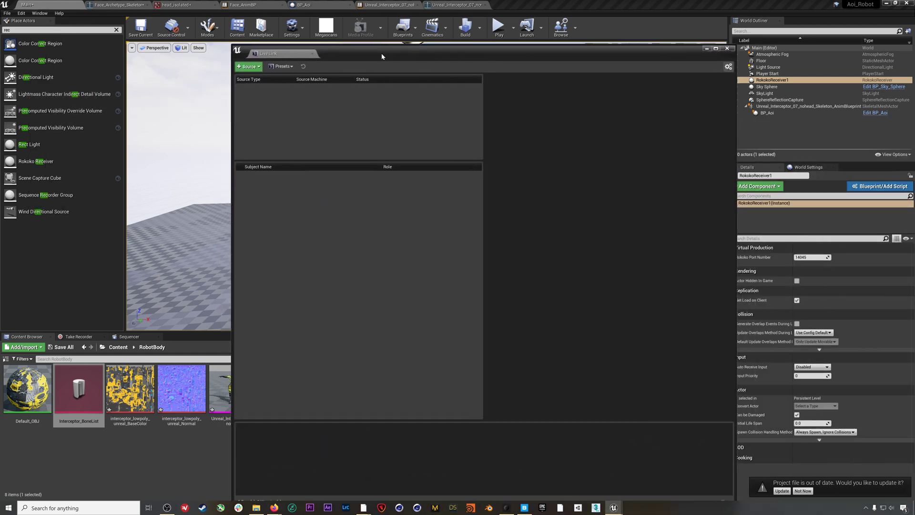
left_click(249, 66)
mouse_move(262, 89)
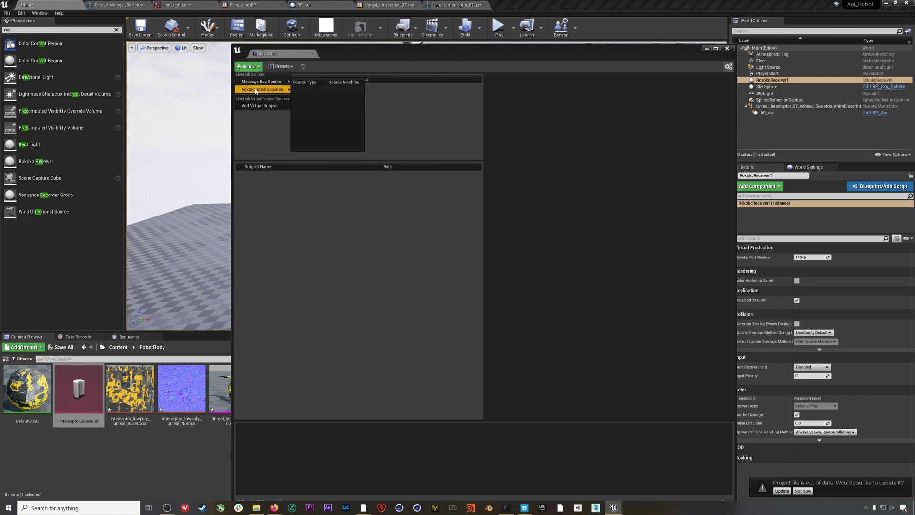
left_click(308, 97)
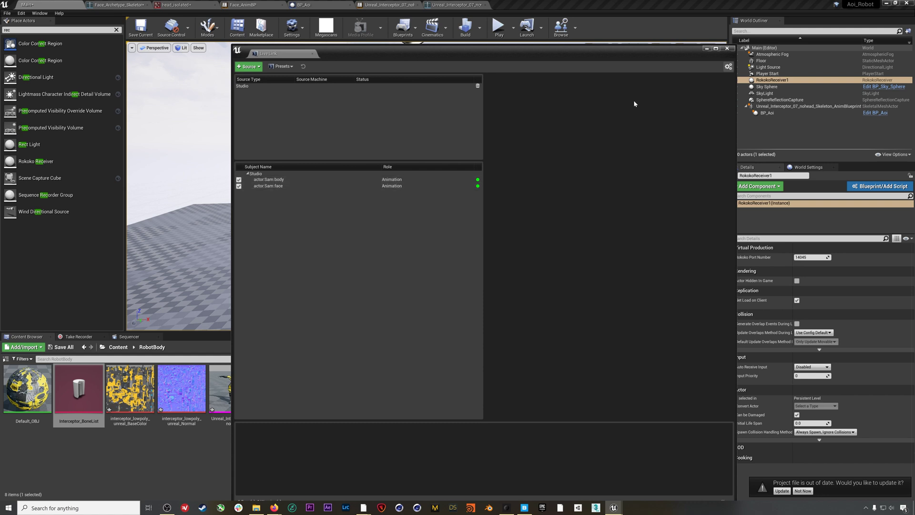
left_click(727, 48)
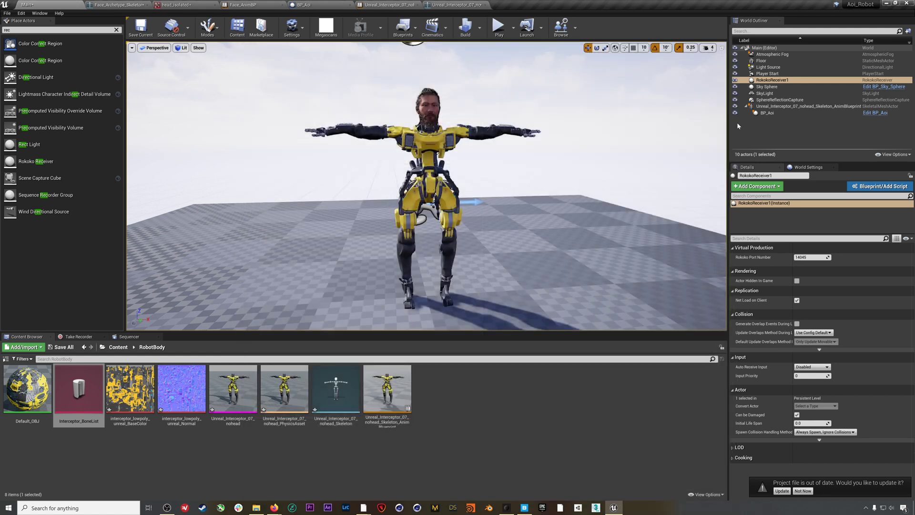
Set BP_Aoi's LLink Face Subj to the streamed actor's face subject and play the level, releasing the mouse from the game view
left_click(769, 113)
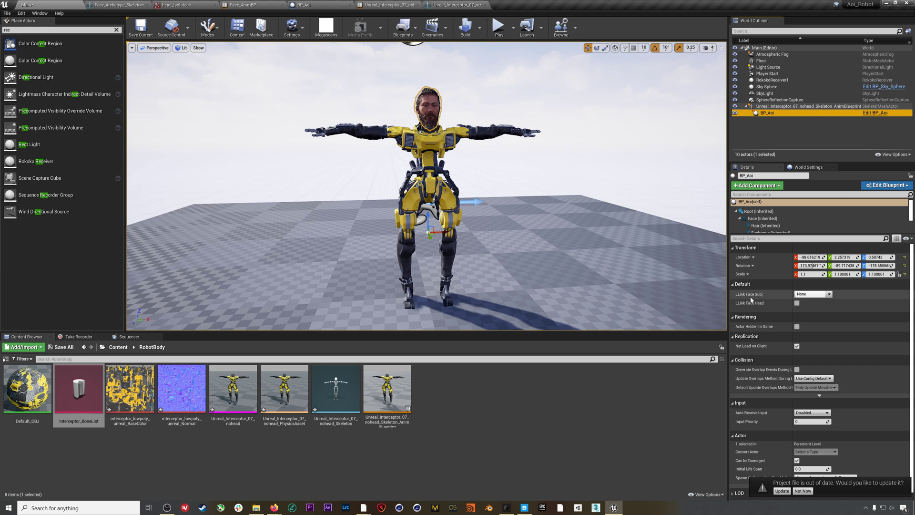
left_click(829, 294)
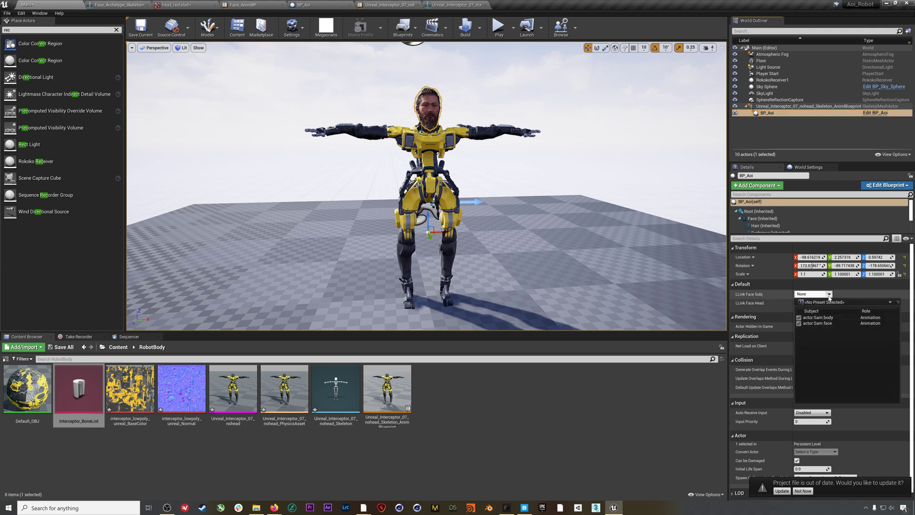
left_click(825, 323)
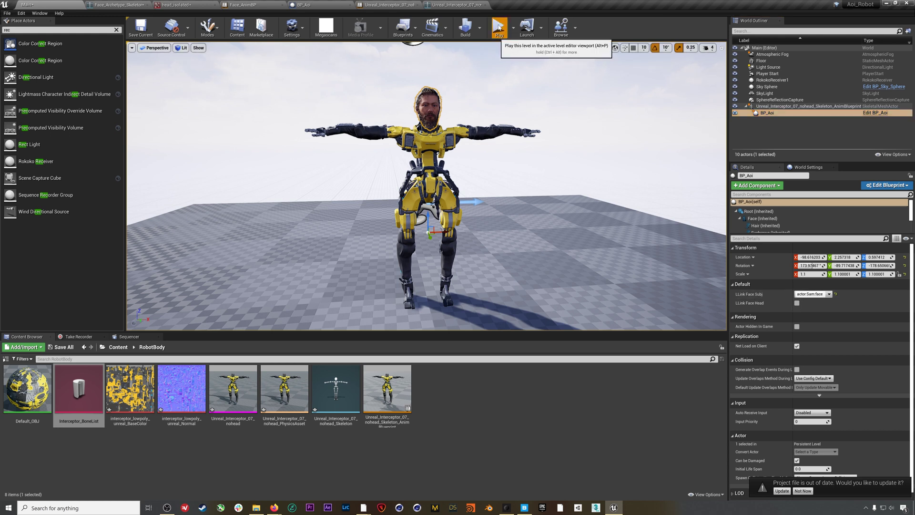
left_click(499, 26)
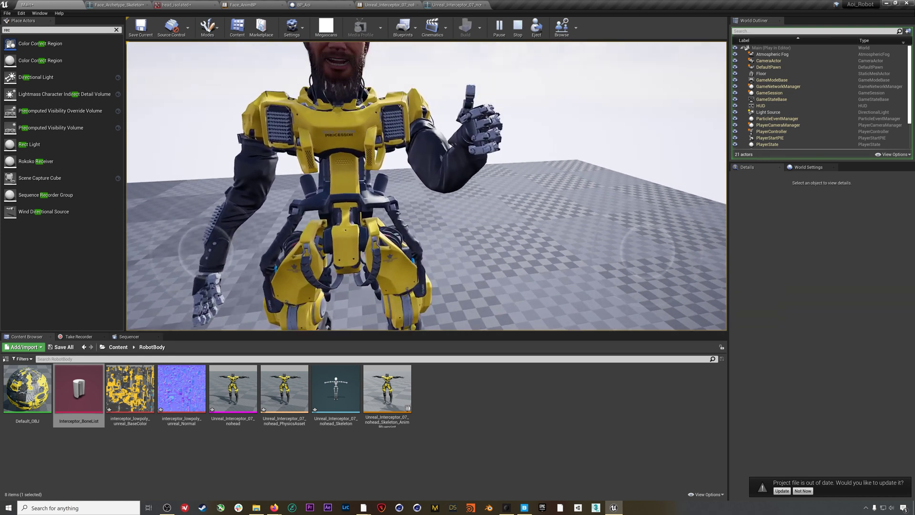
key("shift+F1")
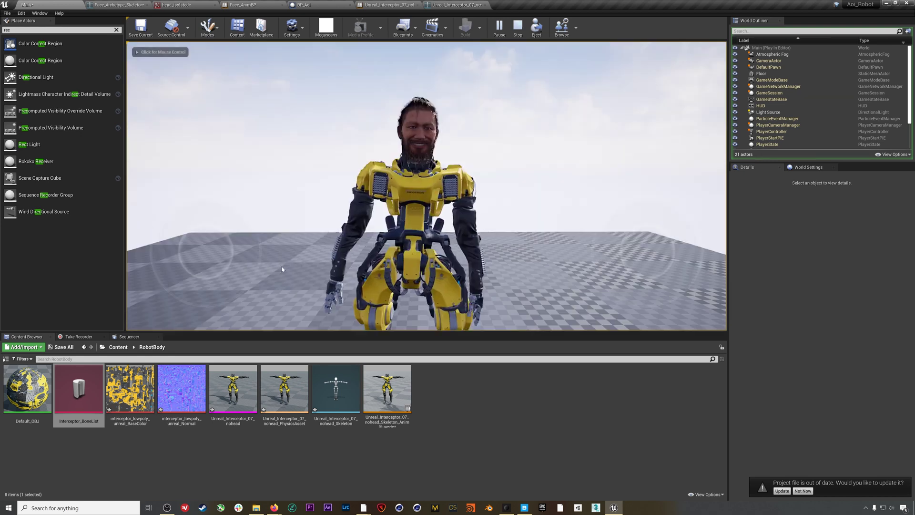
Add the Unreal_Interceptor_07_nohead_Skeleton_AnimBlueprint and BP_Aoi actors as Take Recorder sources
left_click(79, 336)
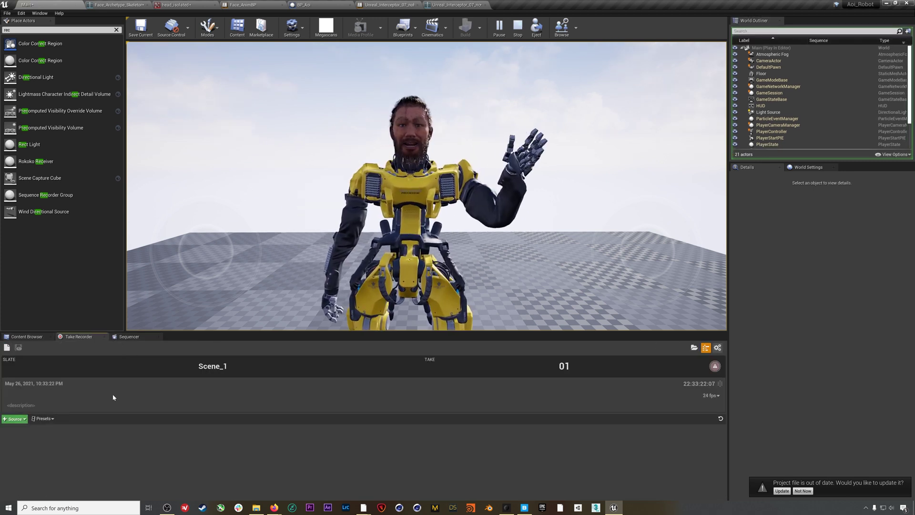
left_click(14, 418)
mouse_move(31, 325)
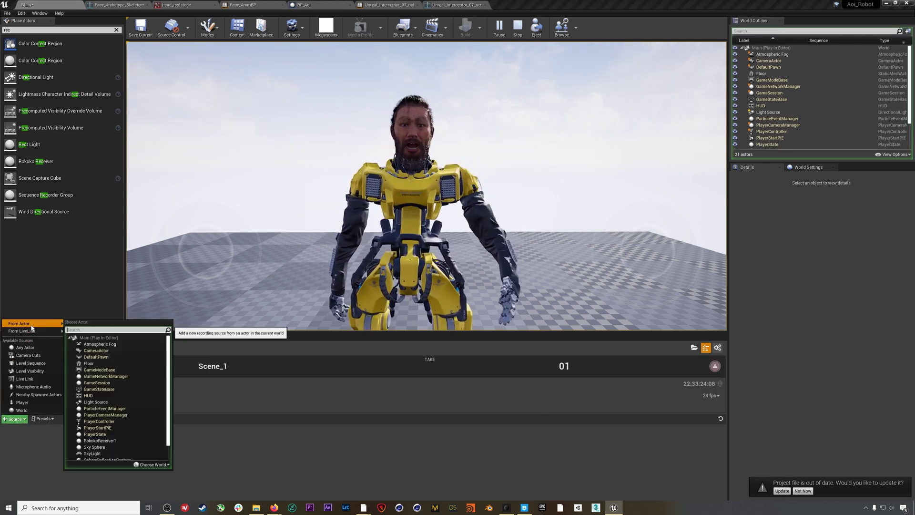
scroll(124, 404, "down", 3)
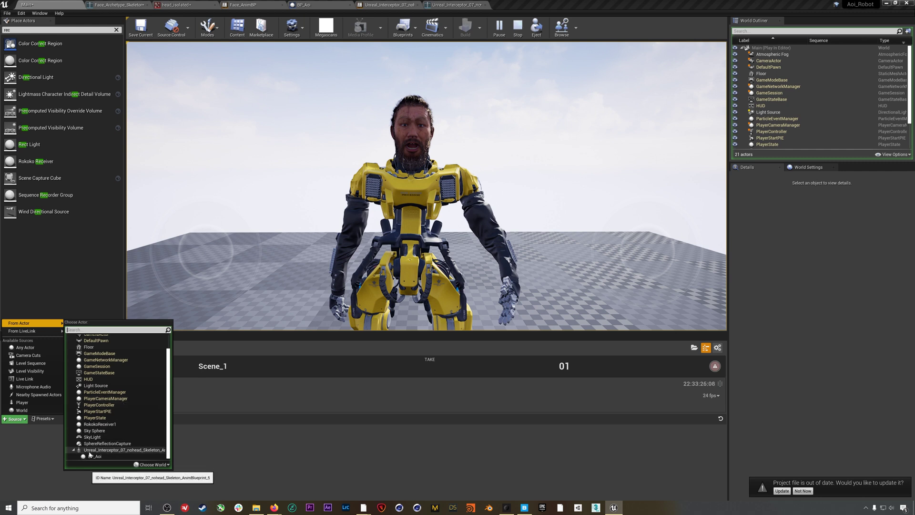
left_click(117, 451)
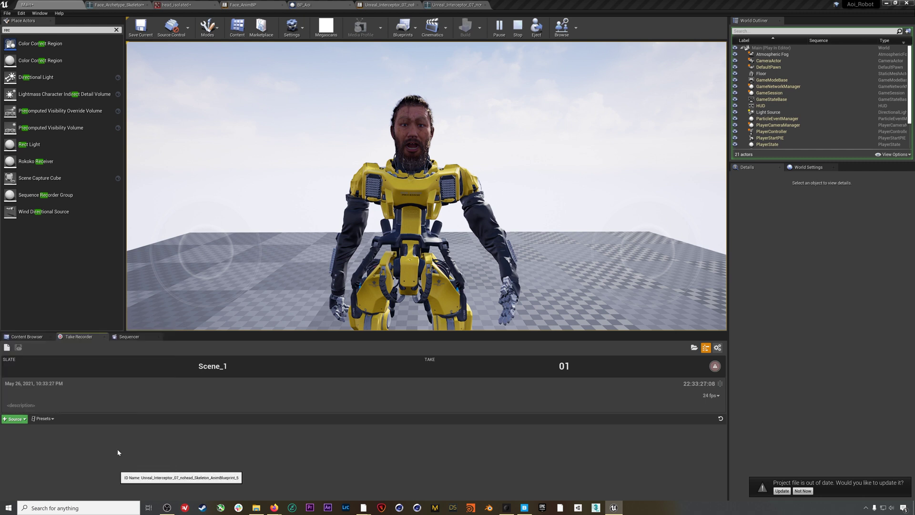
left_click(14, 419)
mouse_move(40, 330)
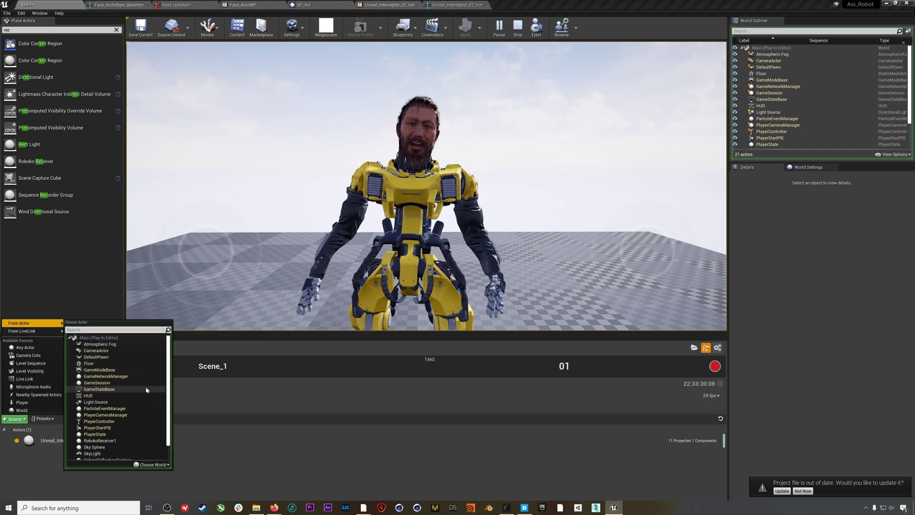
scroll(145, 386, "down", 3)
left_click(108, 455)
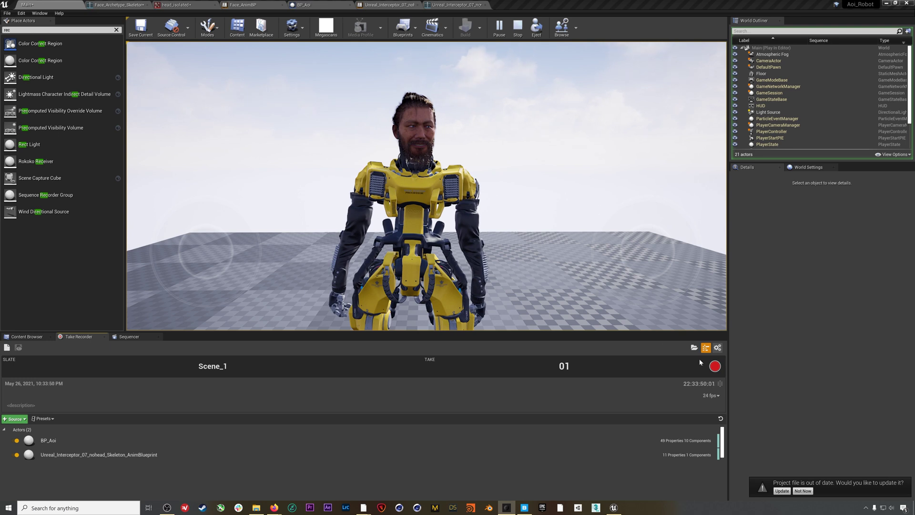
Record take 01 of slate Scene_1 from the streamed performance, stop the recording and end the play session
left_click(714, 366)
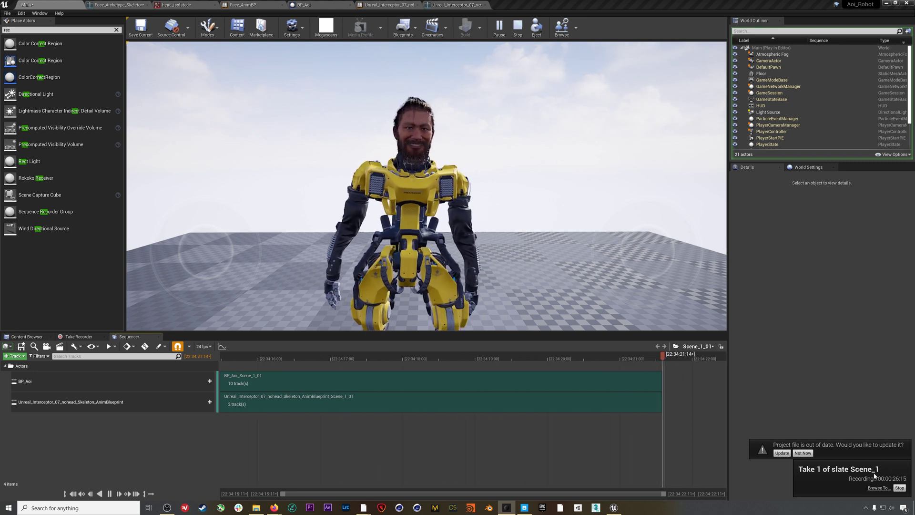
left_click(900, 488)
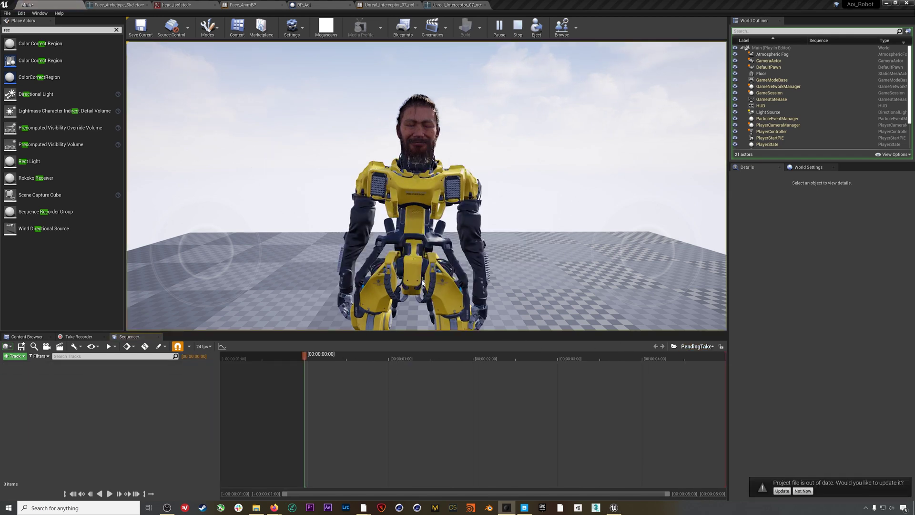
left_click(517, 27)
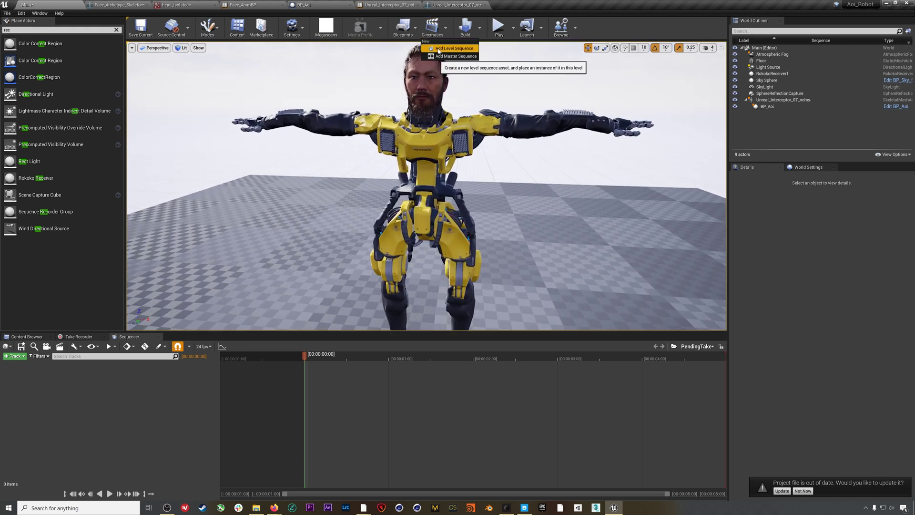
Create a level sequence named RobotRender and add the robot body actor and BP_Aoi to it
left_click(439, 50)
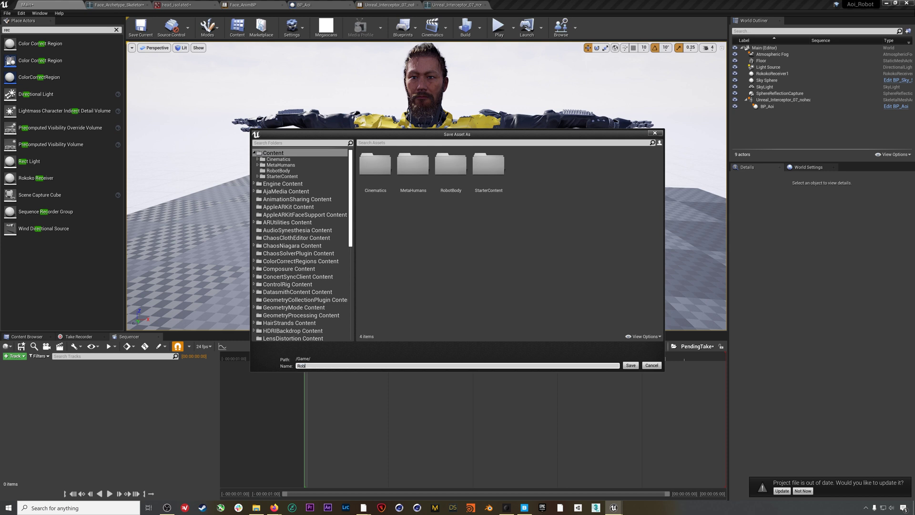
left_click(629, 366)
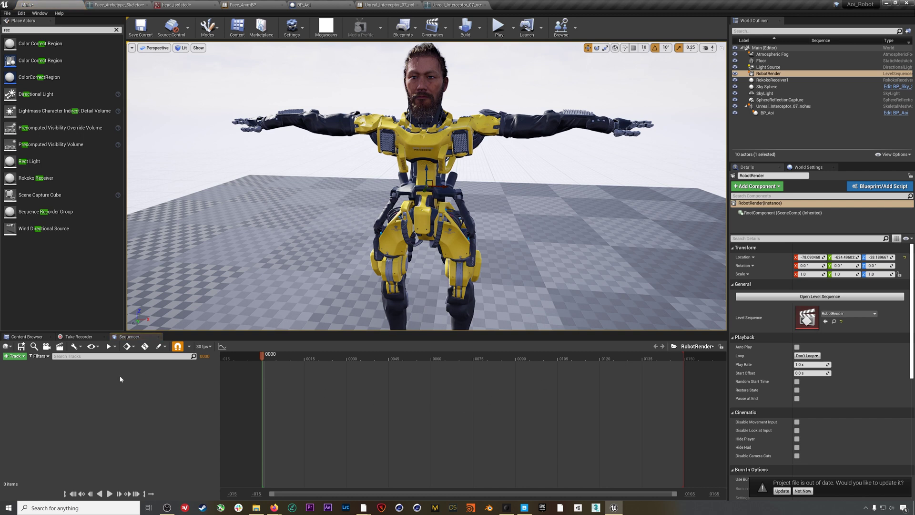
left_click(22, 357)
mouse_move(36, 366)
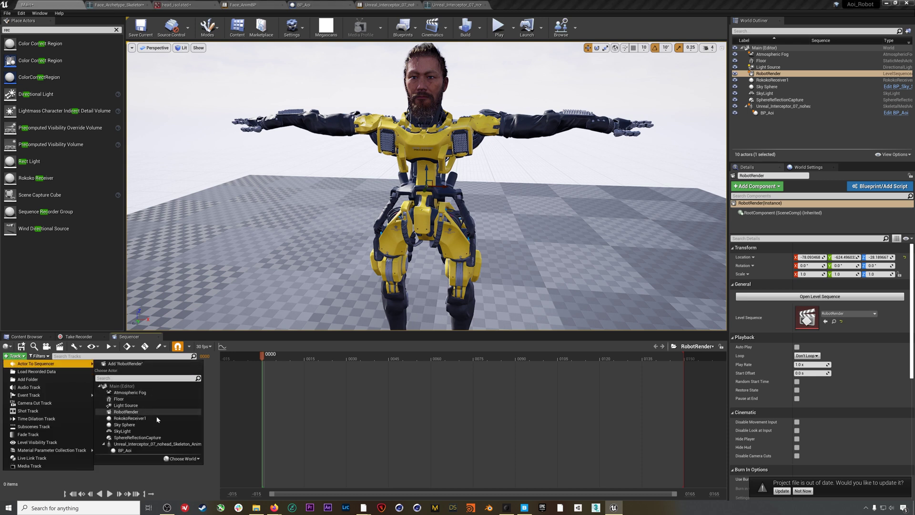
left_click(139, 444)
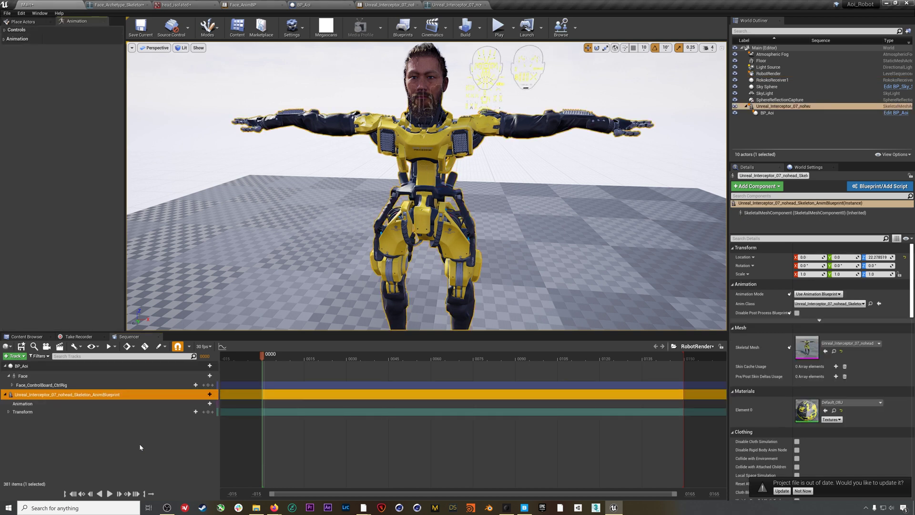
Delete the Face_ControlBoard_CtrlRig track and add the recorded BP_Aoi_Scene_1_01 animation to BP_Aoi's Face track
left_click(135, 385)
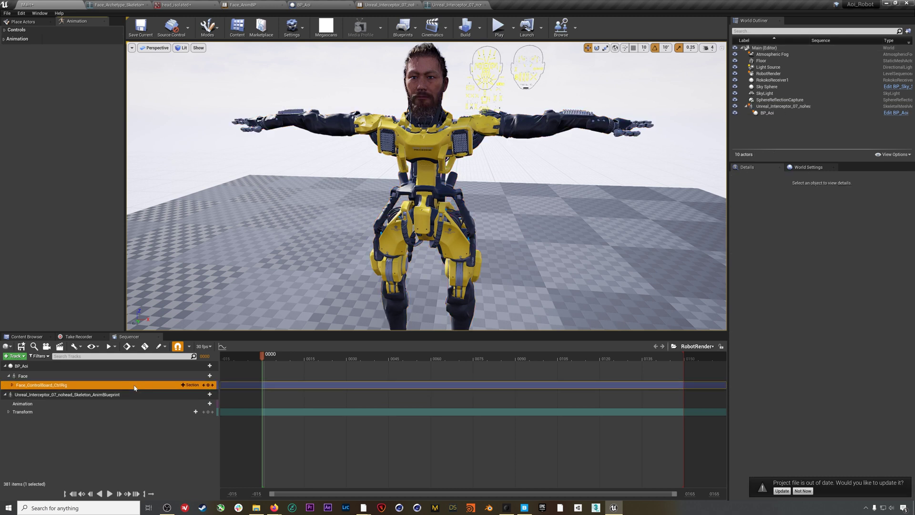
key("Delete")
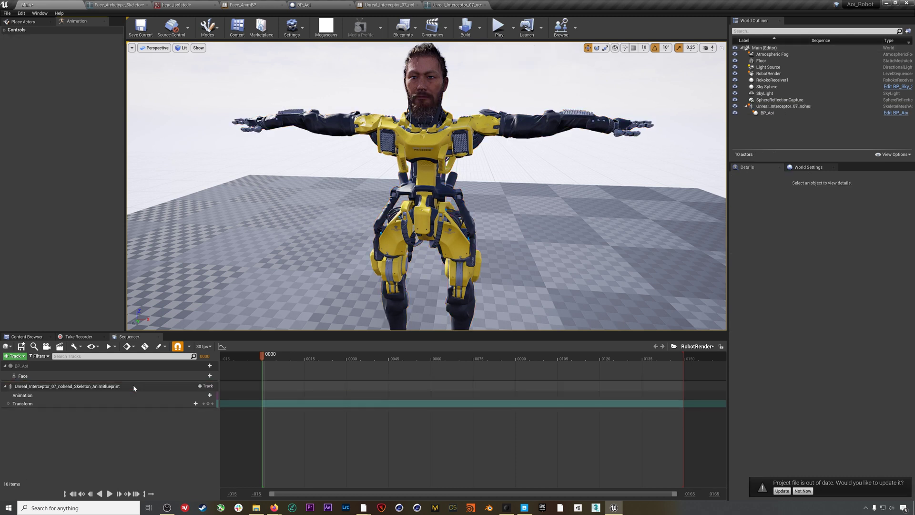
left_click(207, 376)
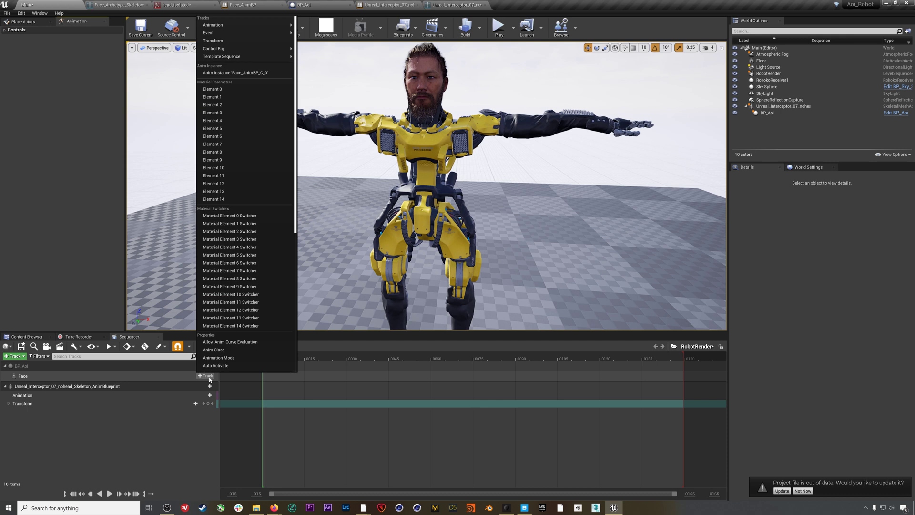
mouse_move(235, 30)
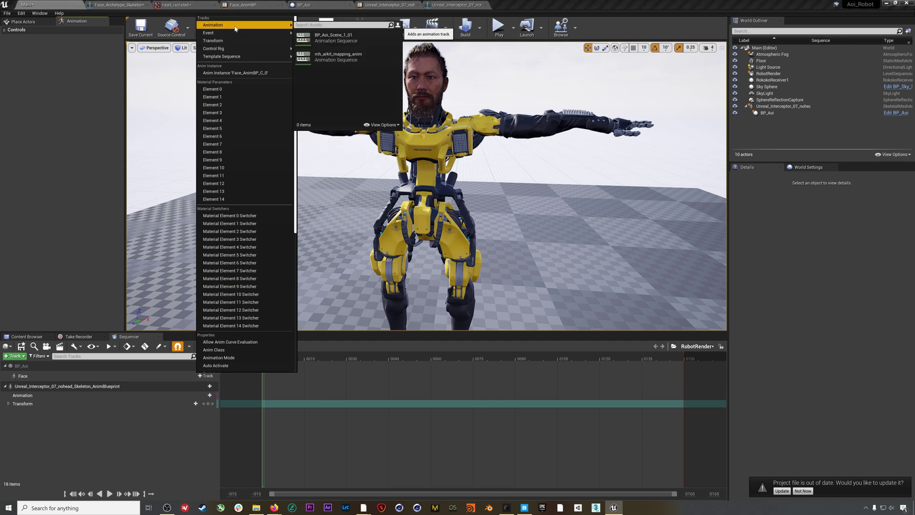
left_click(326, 40)
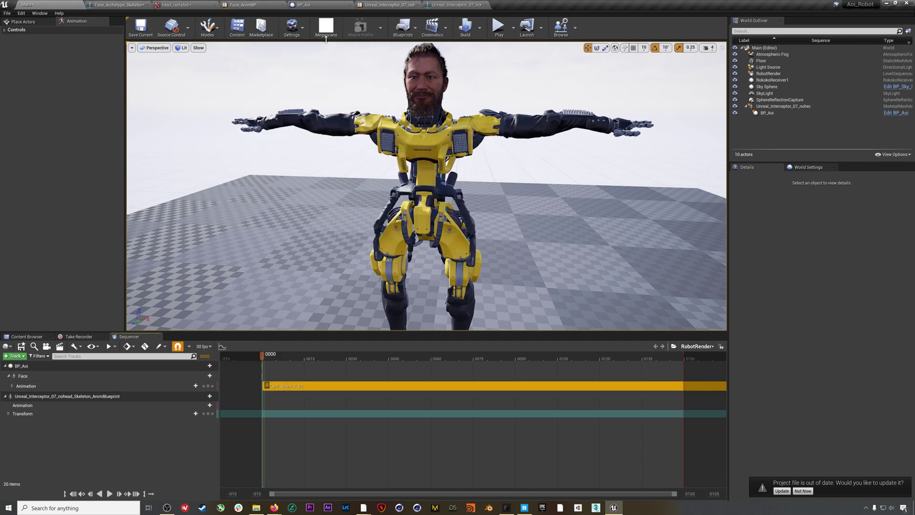
Set the Animation Mode of BP_Aoi's Face component to Use Animation Asset
left_click(327, 389)
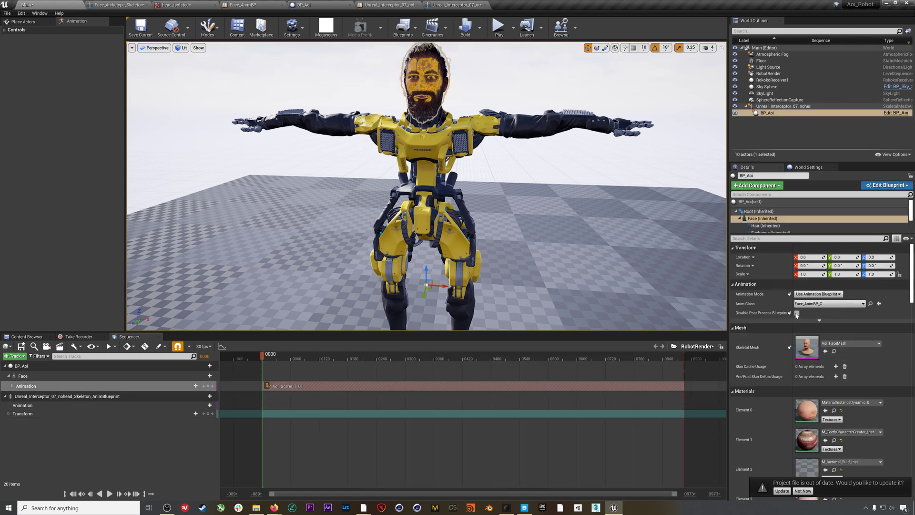
left_click(813, 305)
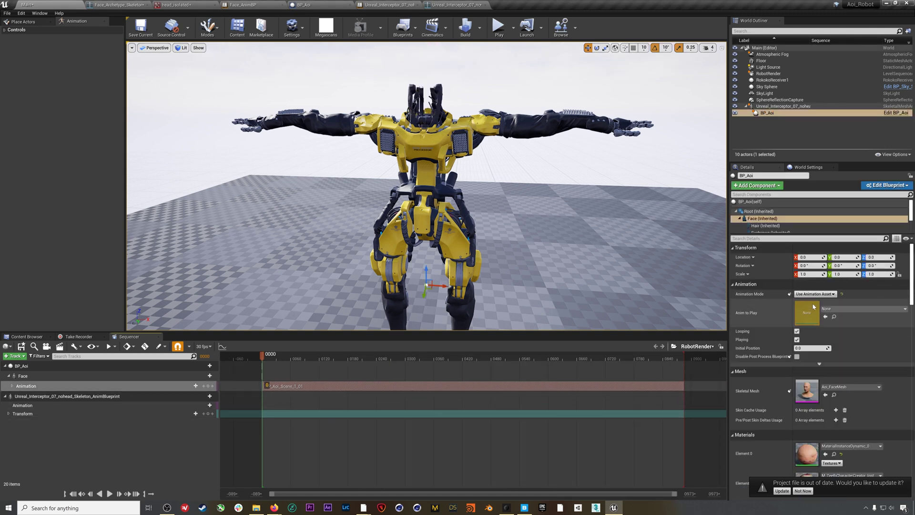
Assign BP_Aoi_Scene_1_01 as the Face component's Anim to Play and add a sequence key for its Animation Mode
left_click(825, 309)
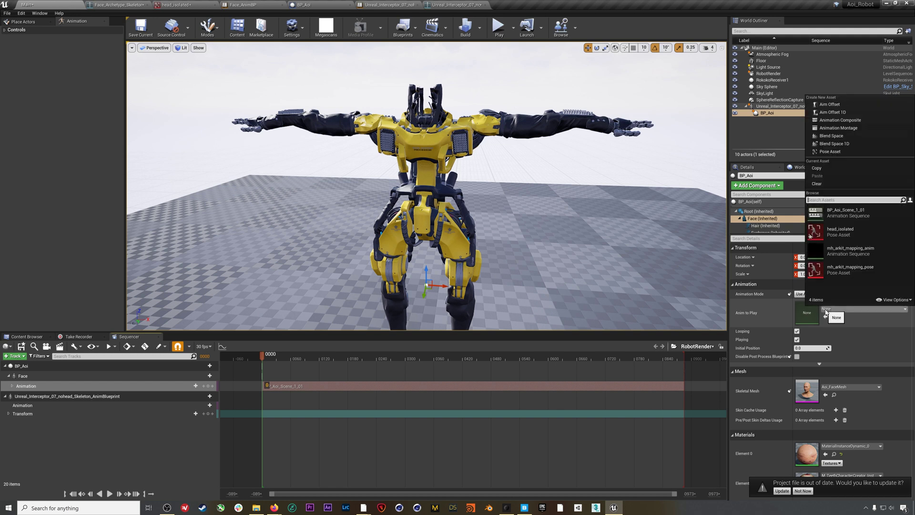
left_click(846, 212)
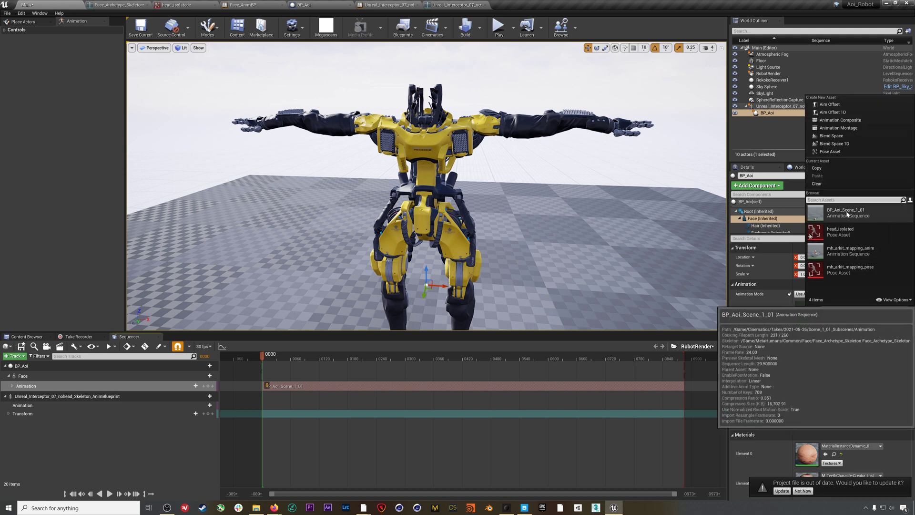
left_click(790, 295)
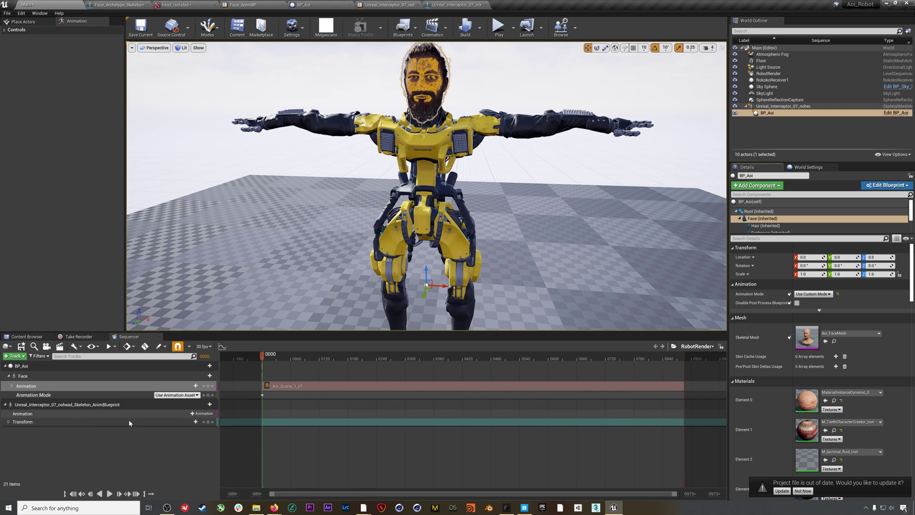
Add the recorded Unreal_Interceptor_07_nohead_Skeleton_AnimBlueprint_Scene_1_01 animation to the robot body's Animation track
left_click(196, 414)
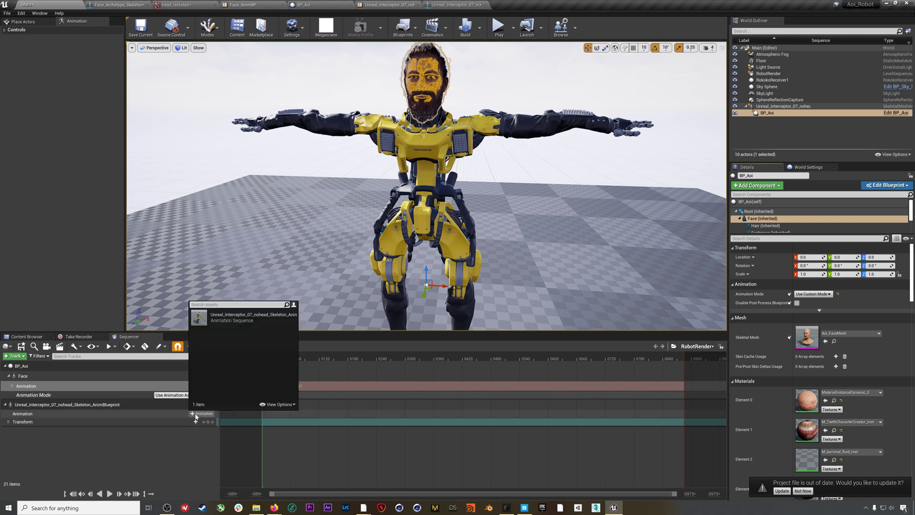
left_click(248, 317)
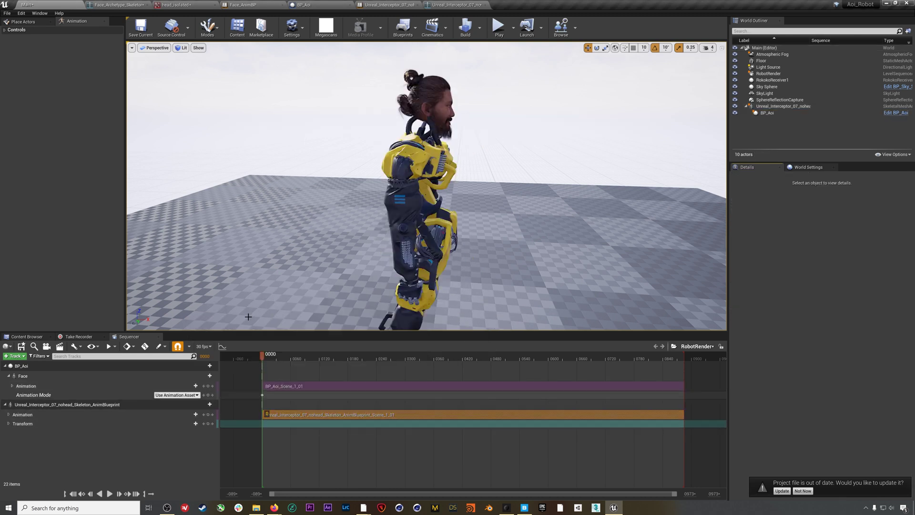
Set the robot body to Use Animation Asset with its recorded Scene_1_01 animation, and key its Animation Mode in the sequence
left_click(312, 415)
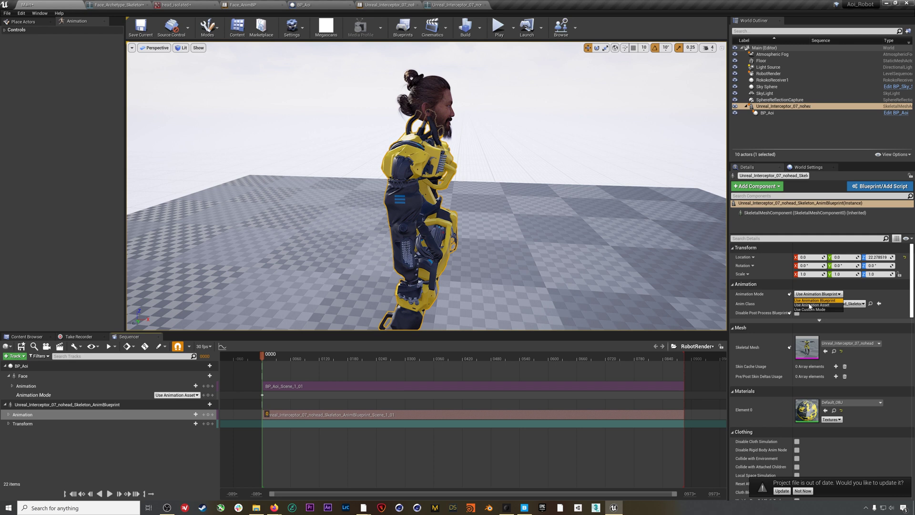
left_click(810, 305)
left_click(833, 310)
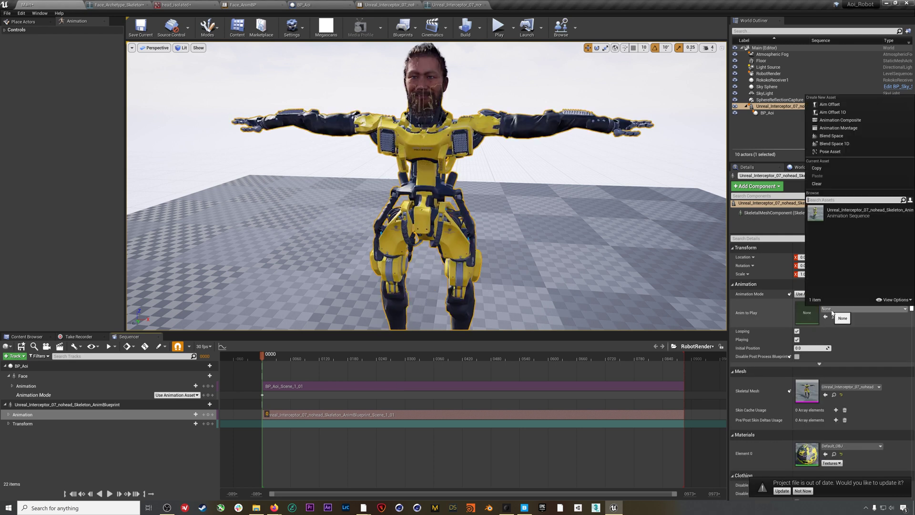
left_click(853, 216)
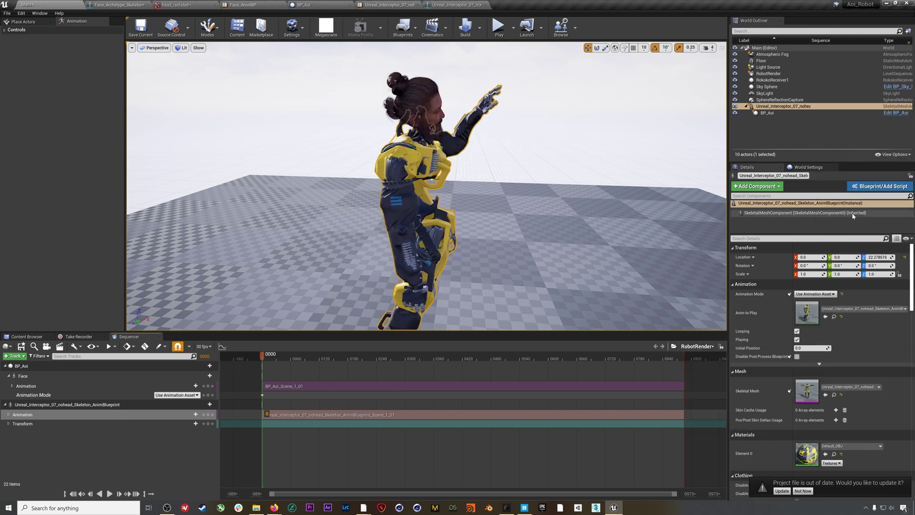
left_click(790, 295)
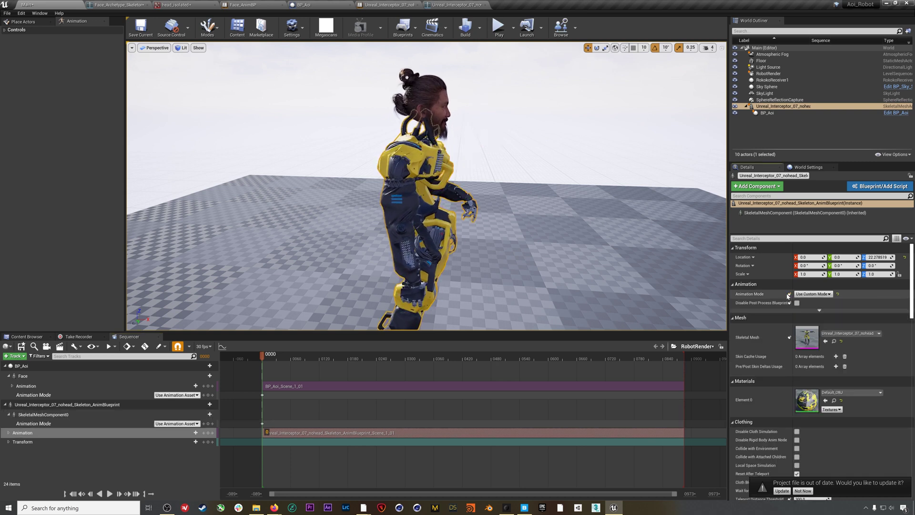
Play back the RobotRender sequence and examine the robot's combined body and face performance from several distances and angles
left_click(110, 494)
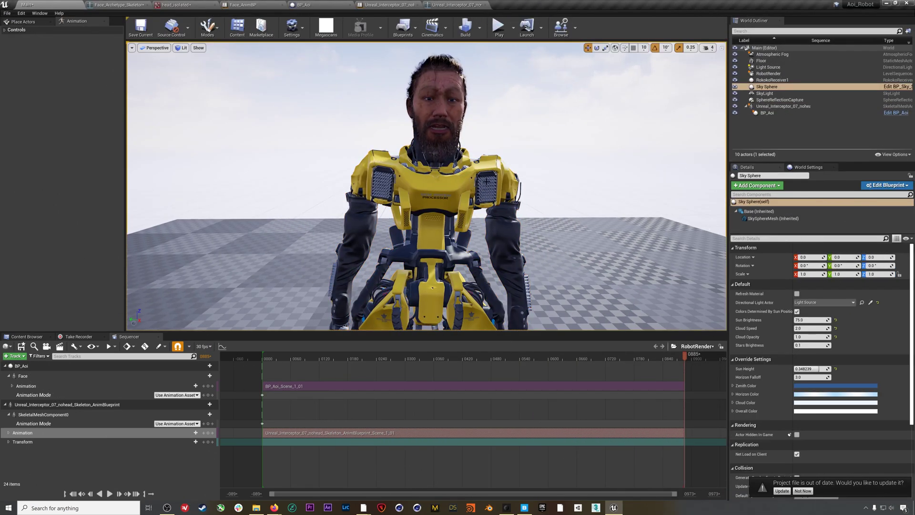
scroll(486, 181, "down", 3)
left_click_drag(461, 184, 317, 187, "alt")
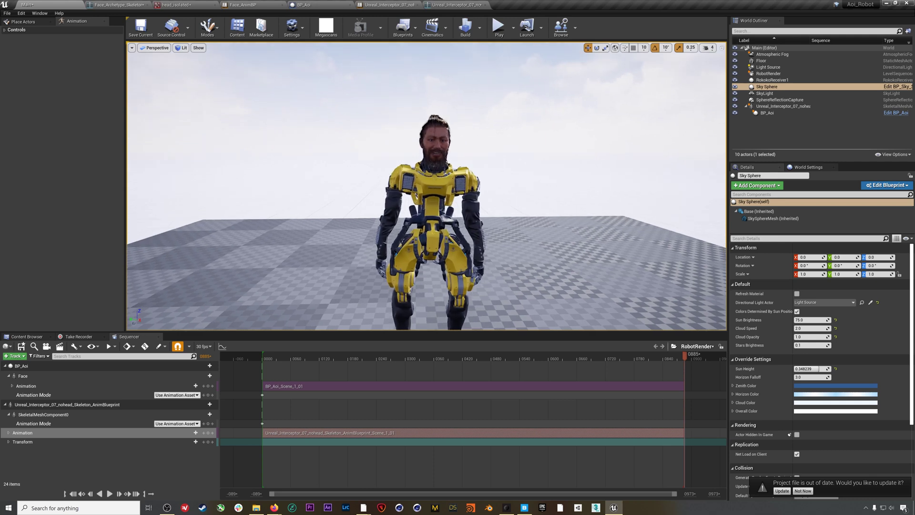
scroll(428, 213, "up", 3)
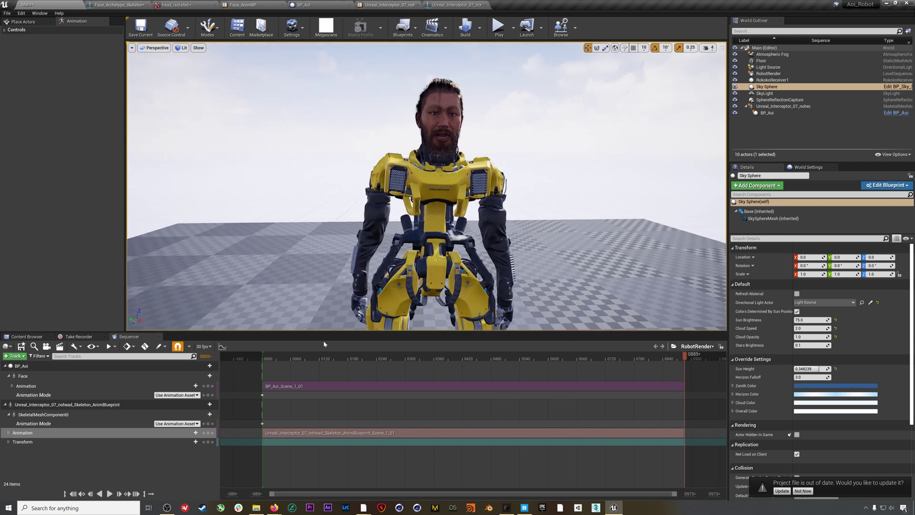
left_click(109, 494)
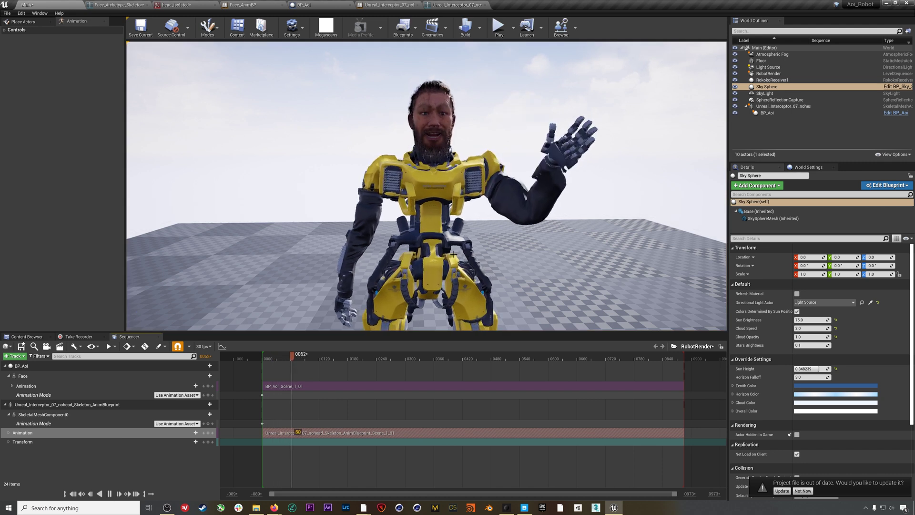
left_click(429, 202)
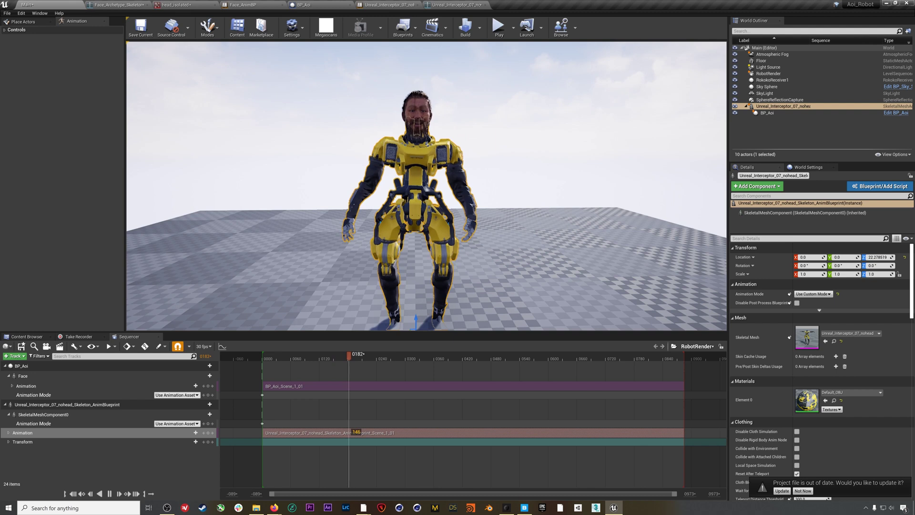
left_click(442, 157)
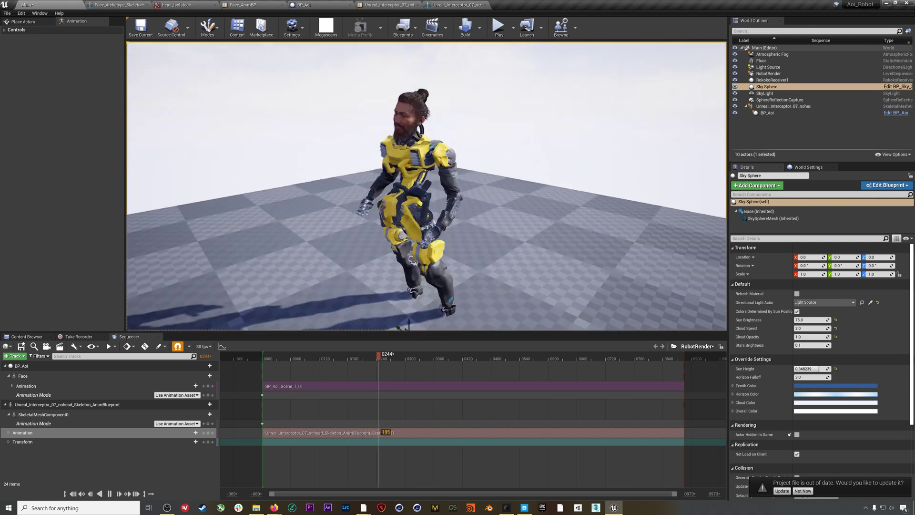